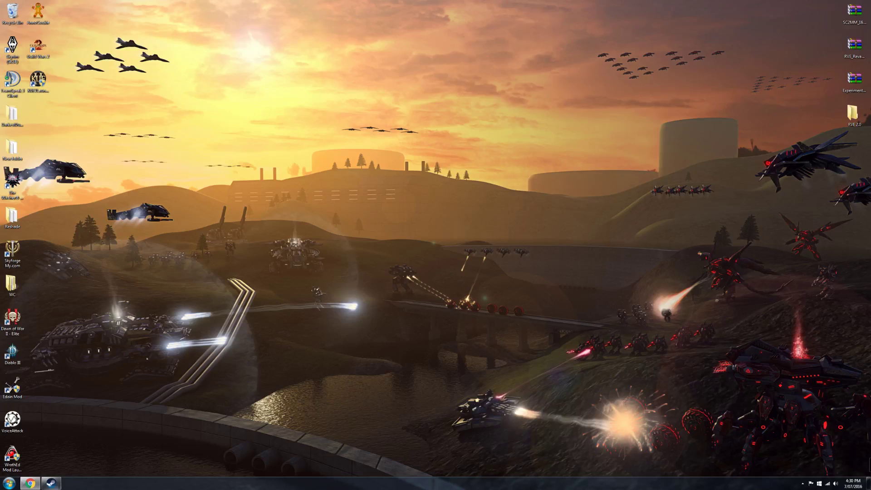
Step: Switch to Steam and show the local content options for Supreme Commander 2 in the library
{"action": "left_click", "coordinate": [51, 483]}
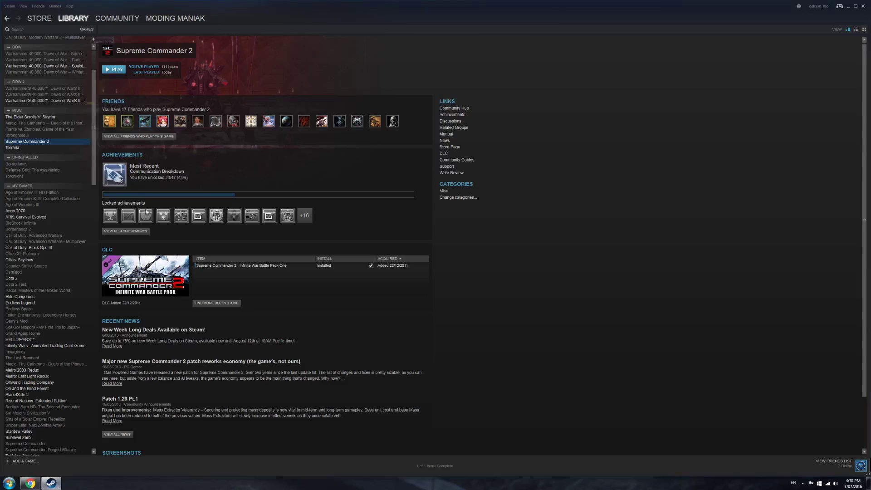
{"action": "right_click", "coordinate": [35, 142]}
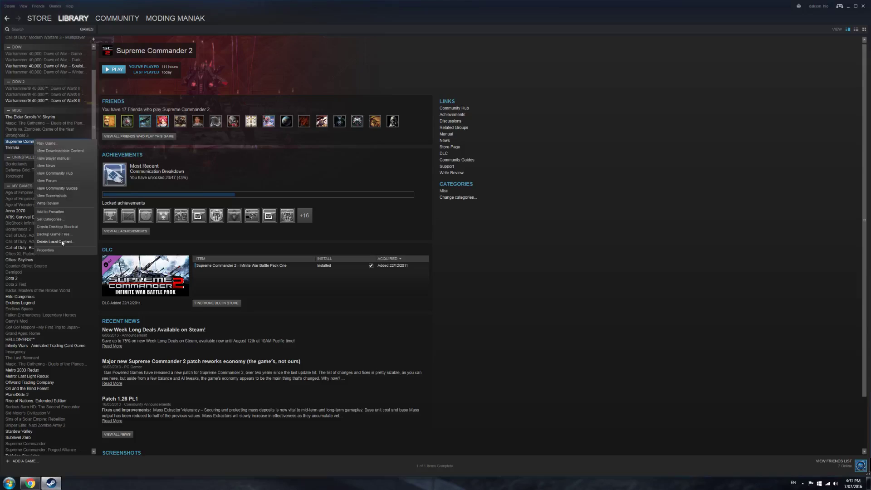
{"action": "left_click", "coordinate": [591, 203]}
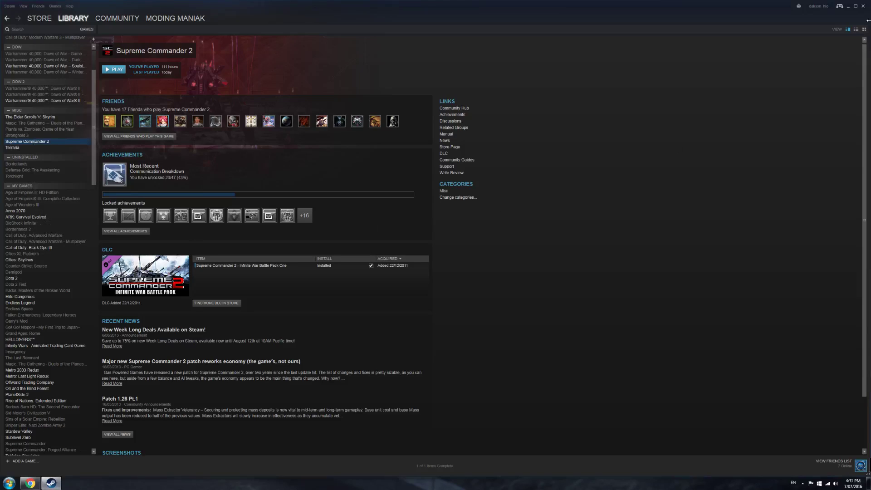
Step: Browse to C:\Program Files (x86)\Steam\steamapps\common in Windows Explorer and select the Supreme Commander 2 folder
{"action": "left_click", "coordinate": [9, 483]}
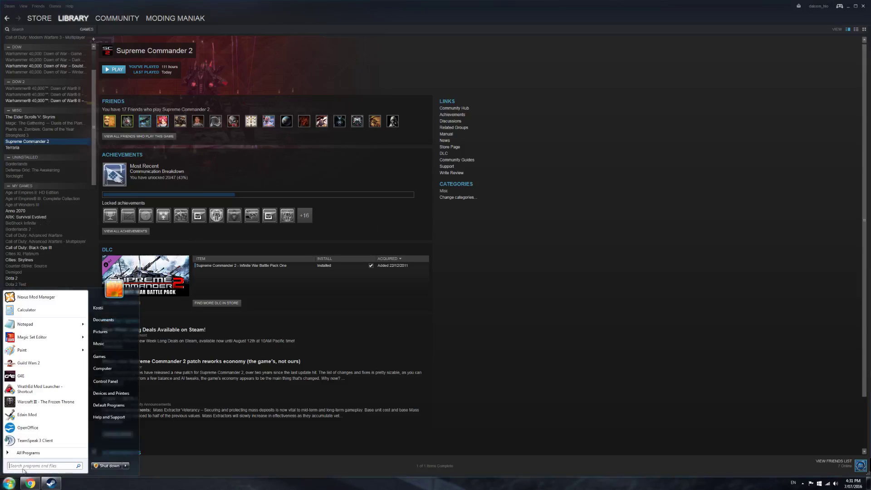
{"action": "left_click", "coordinate": [103, 369]}
{"action": "double_click", "coordinate": [472, 136]}
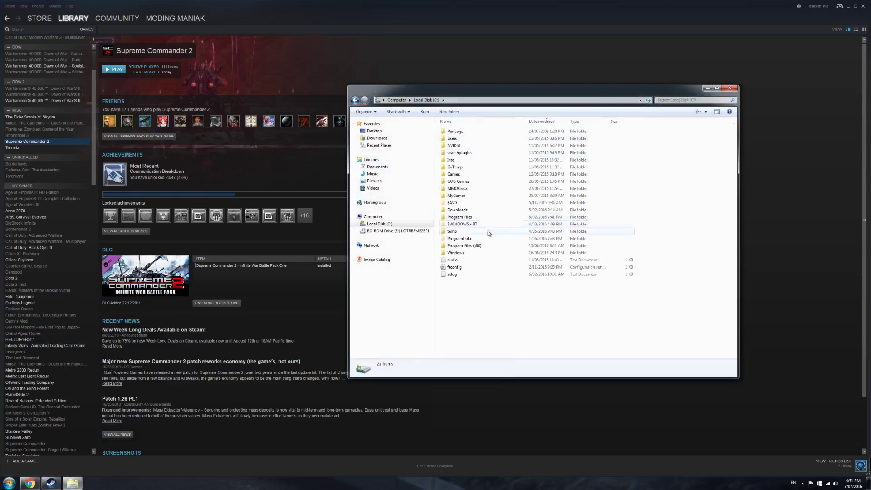
{"action": "double_click", "coordinate": [487, 246]}
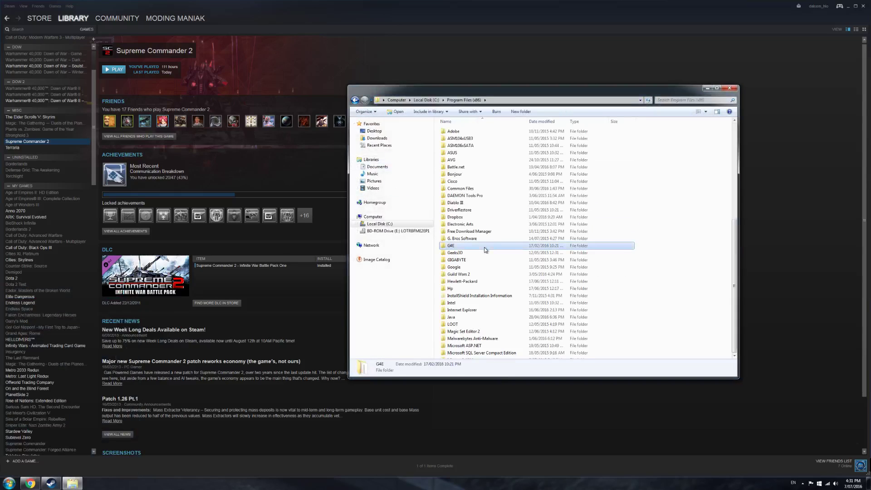
{"action": "scroll", "coordinate": [485, 249], "scroll_direction": "down", "scroll_amount": 7}
{"action": "double_click", "coordinate": [481, 245]}
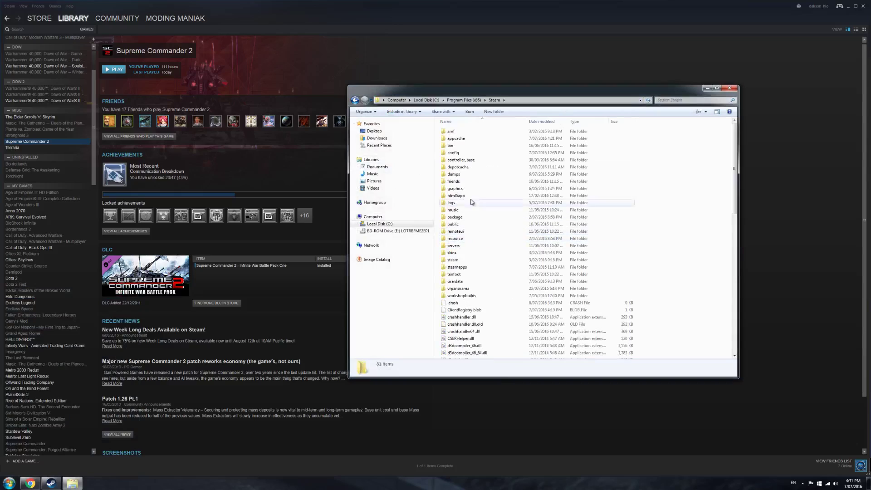
{"action": "double_click", "coordinate": [468, 267]}
{"action": "left_click", "coordinate": [468, 132]}
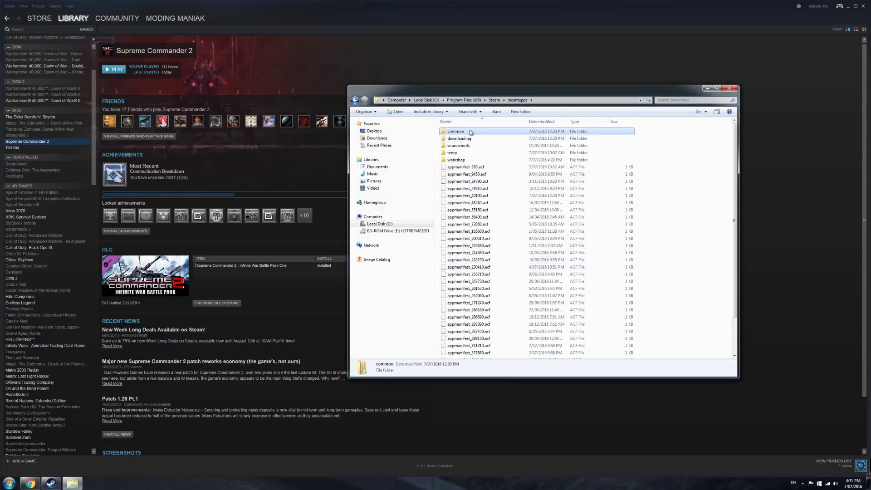
{"action": "double_click", "coordinate": [467, 132]}
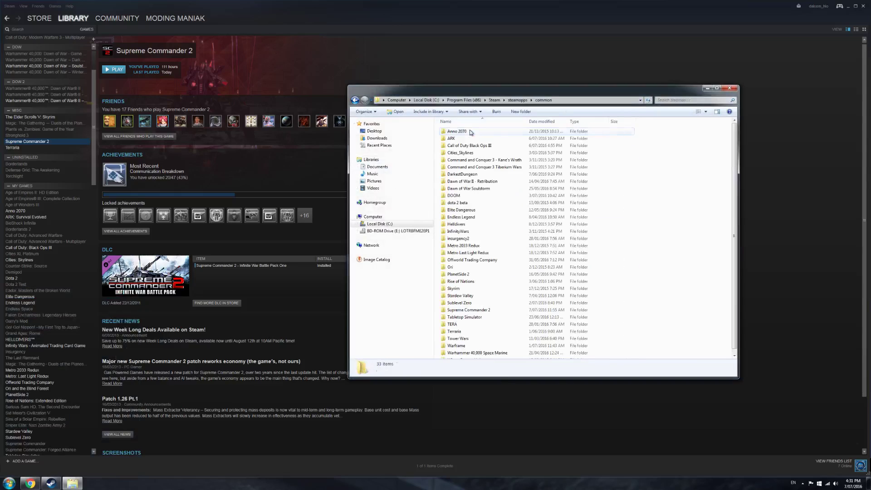
{"action": "left_click", "coordinate": [475, 309]}
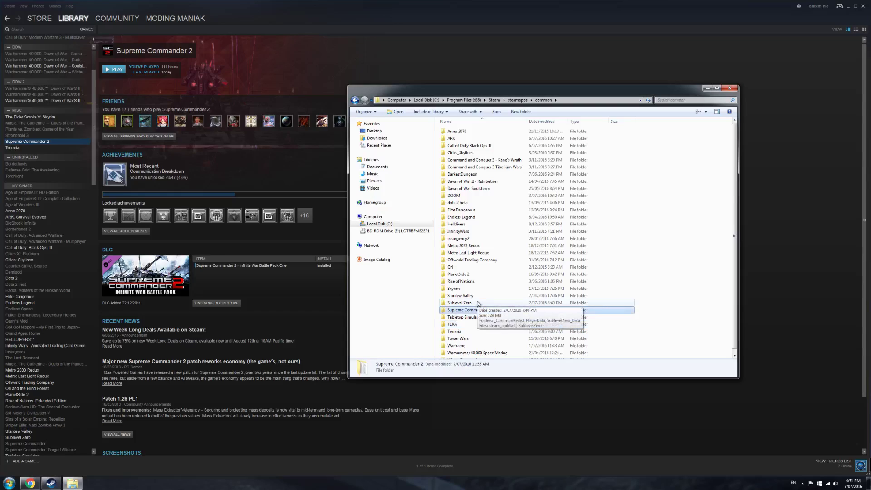
Step: Check the SquareEnix and Gas Powered Games folders under Documents\My Games, and close the Explorer window
{"action": "left_click", "coordinate": [393, 169]}
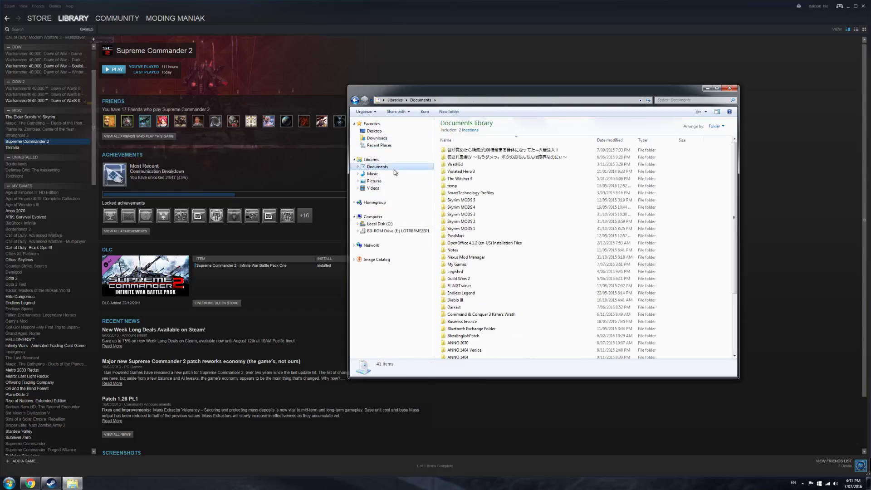
{"action": "double_click", "coordinate": [481, 264]}
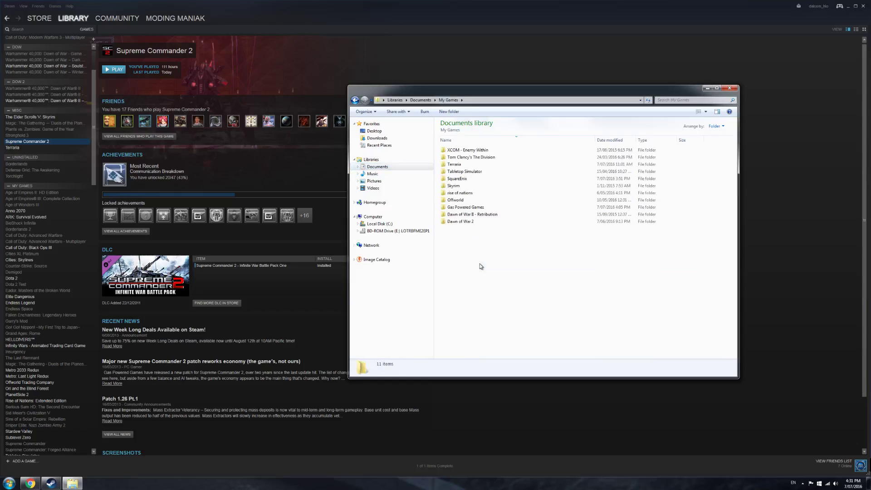
{"action": "double_click", "coordinate": [473, 179]}
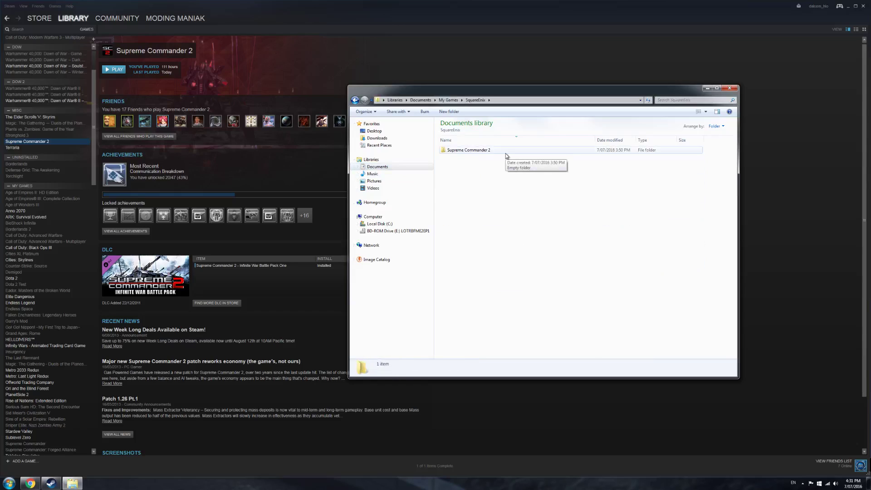
{"action": "left_click", "coordinate": [356, 100]}
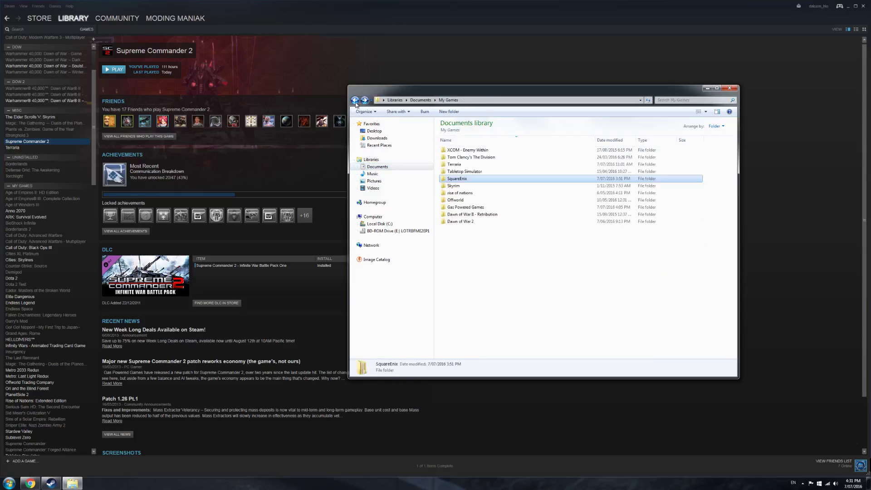
{"action": "double_click", "coordinate": [472, 207]}
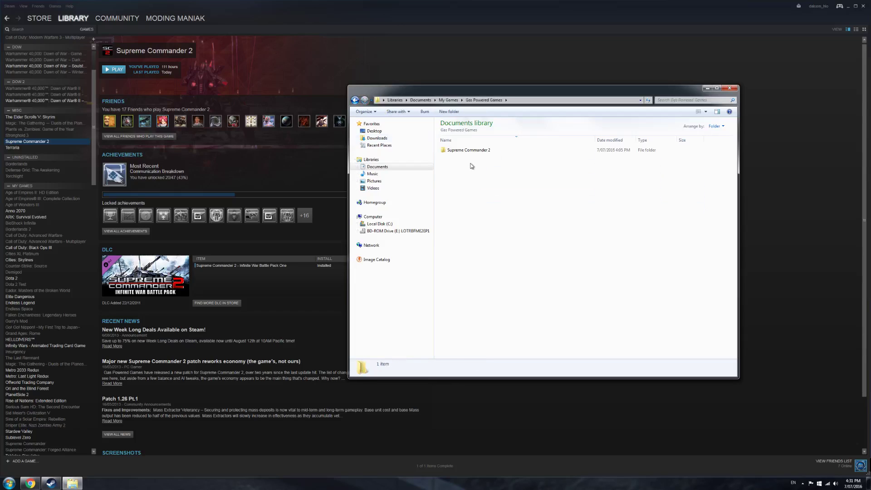
{"action": "left_click", "coordinate": [355, 100]}
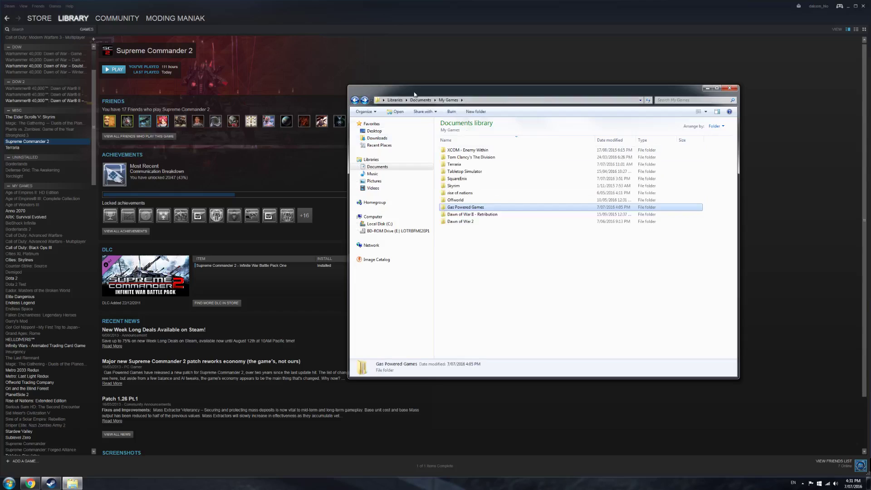
{"action": "left_click", "coordinate": [729, 88]}
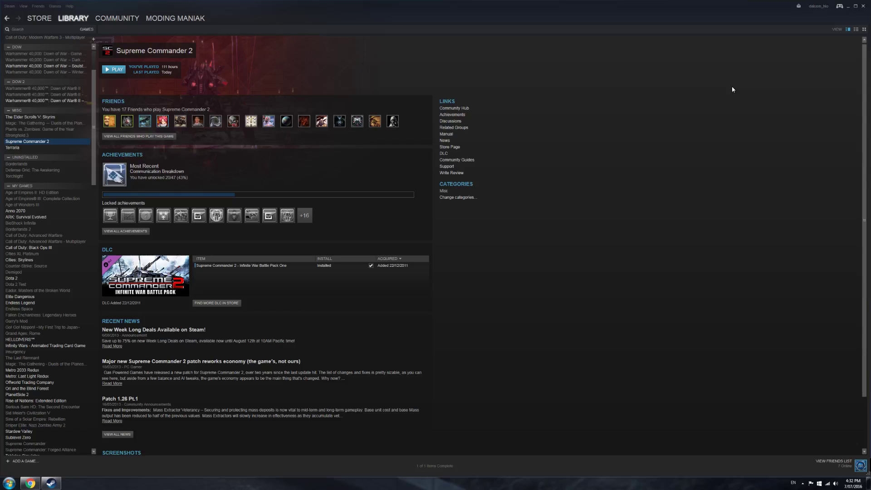
Step: Launch Supreme Commander 2 and view its video options without changing them
{"action": "left_click", "coordinate": [121, 69]}
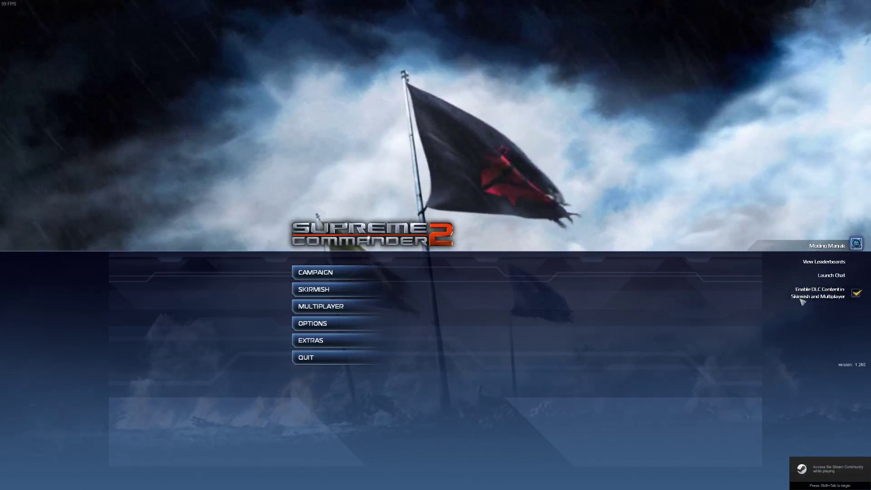
{"action": "left_click", "coordinate": [326, 361]}
{"action": "left_click", "coordinate": [474, 258]}
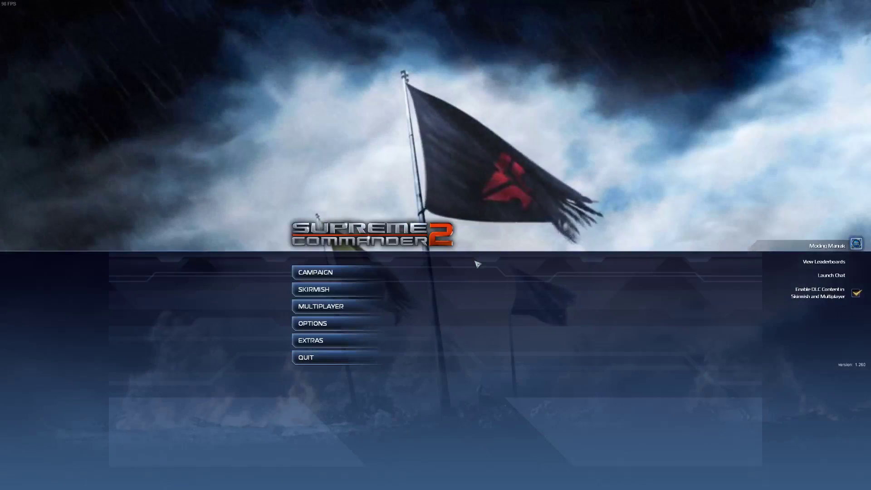
{"action": "left_click", "coordinate": [345, 325]}
{"action": "left_click", "coordinate": [497, 187]}
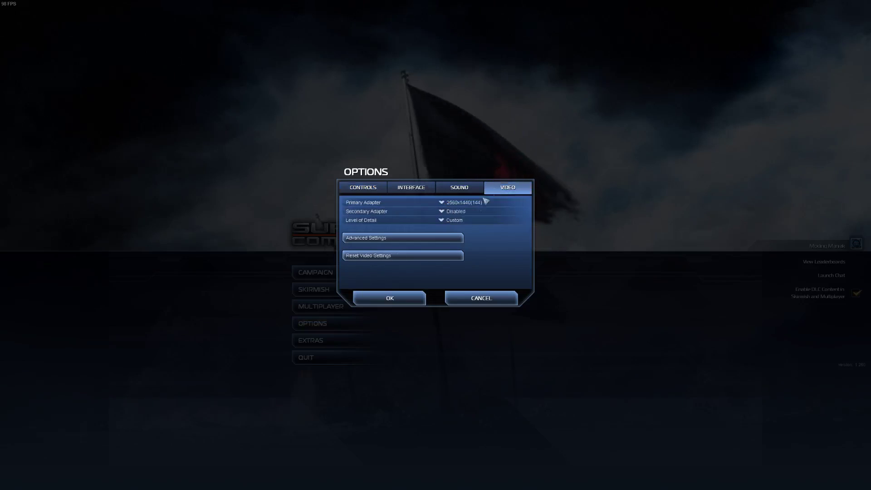
{"action": "left_click", "coordinate": [467, 299]}
Step: Quit Supreme Commander 2 and minimize the Steam window
{"action": "left_click", "coordinate": [340, 358]}
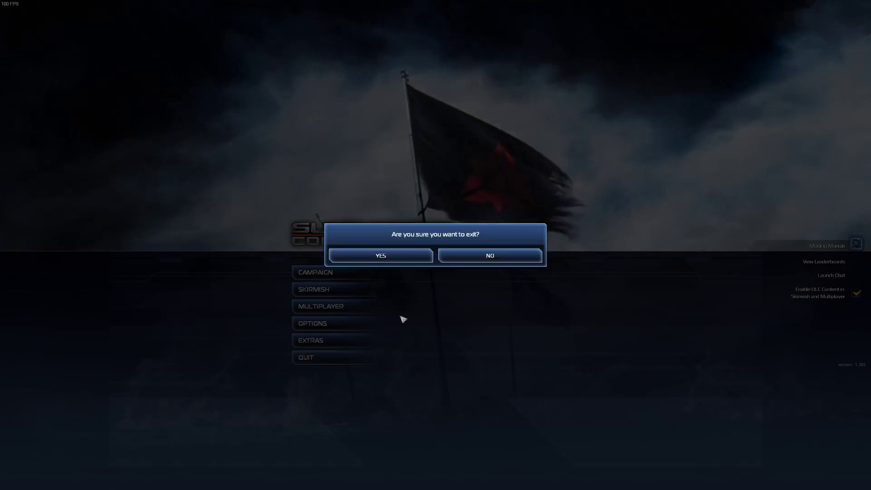
{"action": "left_click", "coordinate": [414, 259]}
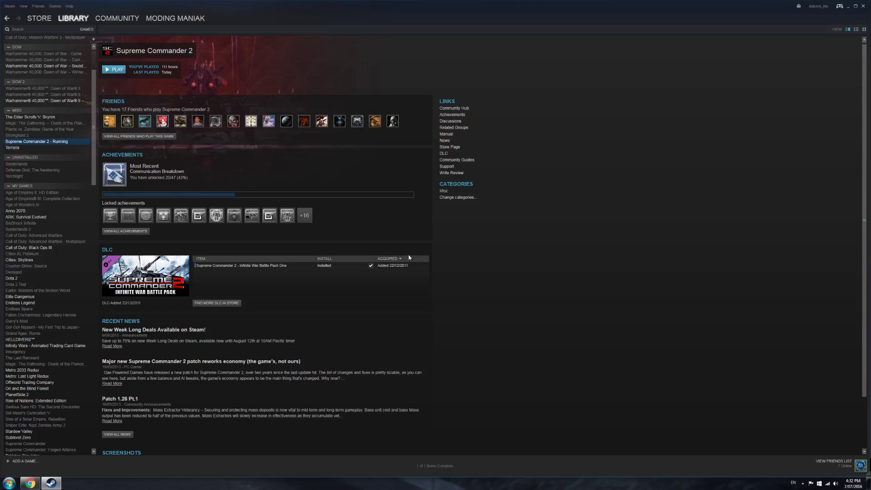
{"action": "left_click", "coordinate": [849, 7]}
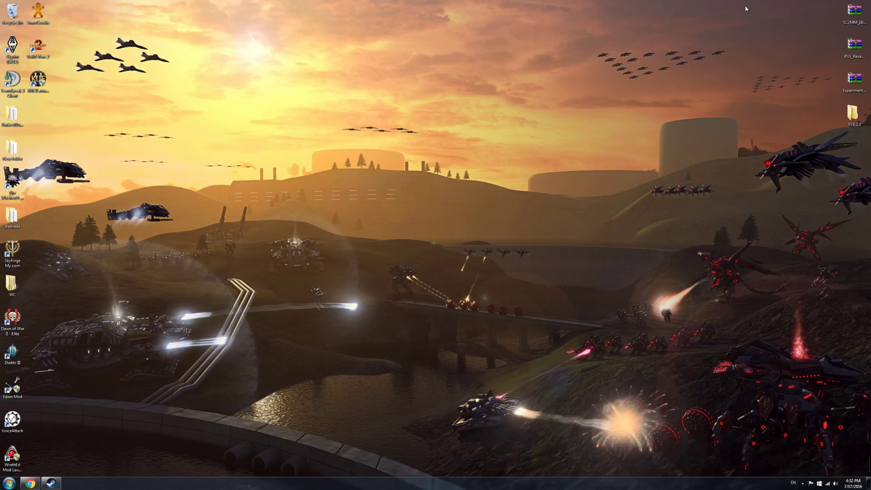
Step: Switch to Chrome and review the ModDB pages for Revamp Expansion Mod, SC2 Mod Manager and Experimental Warp Pillars, then minimize the browser
{"action": "left_click", "coordinate": [30, 483]}
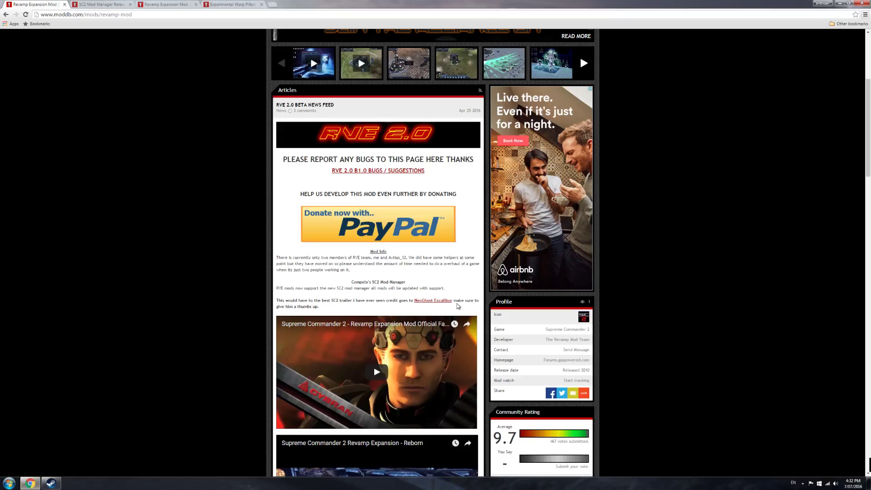
{"action": "scroll", "coordinate": [359, 270], "scroll_direction": "up", "scroll_amount": 2}
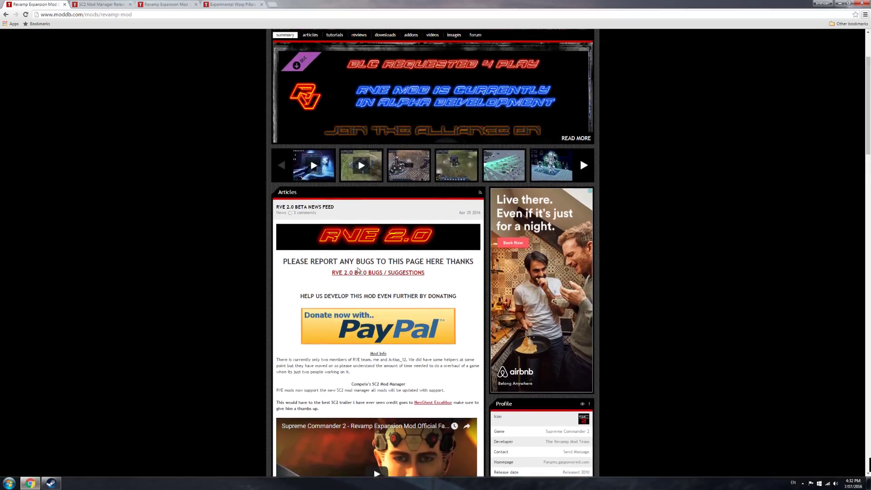
{"action": "left_click", "coordinate": [102, 4]}
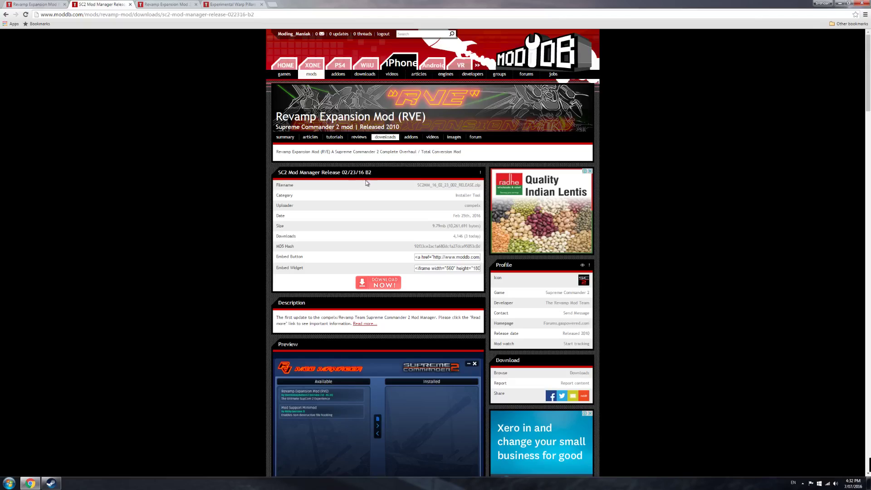
{"action": "left_click", "coordinate": [165, 3]}
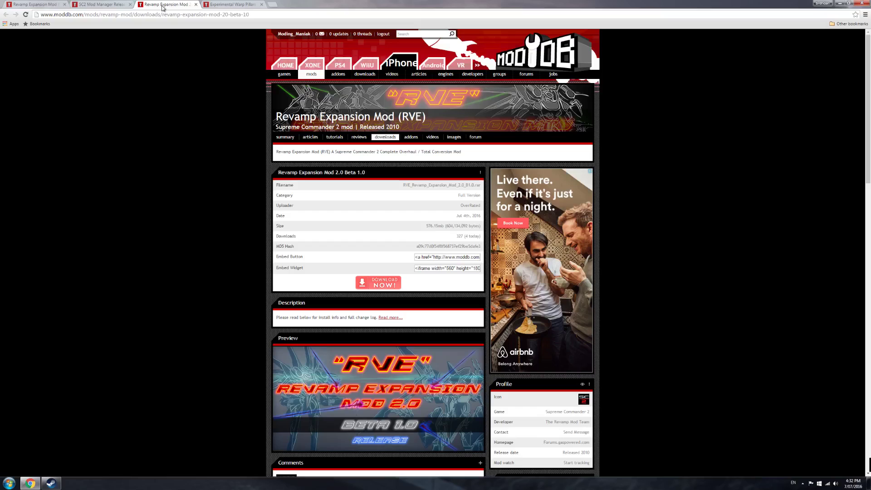
{"action": "left_click", "coordinate": [227, 4]}
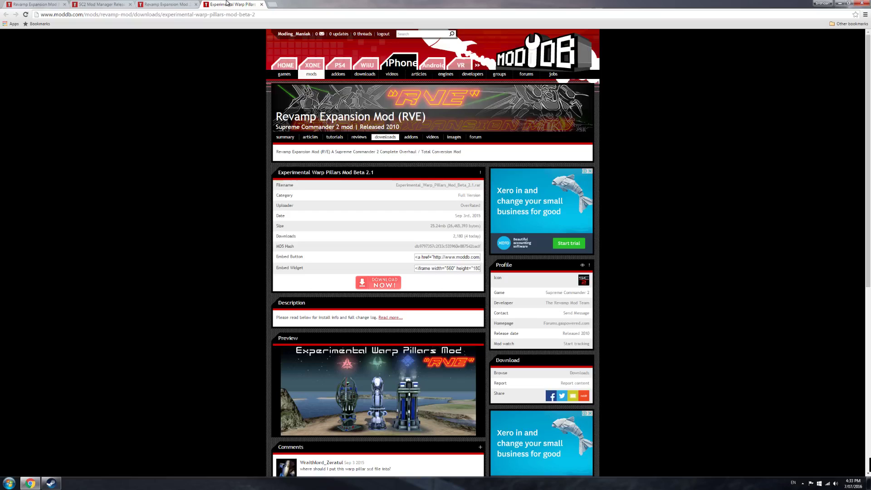
{"action": "left_click", "coordinate": [839, 3]}
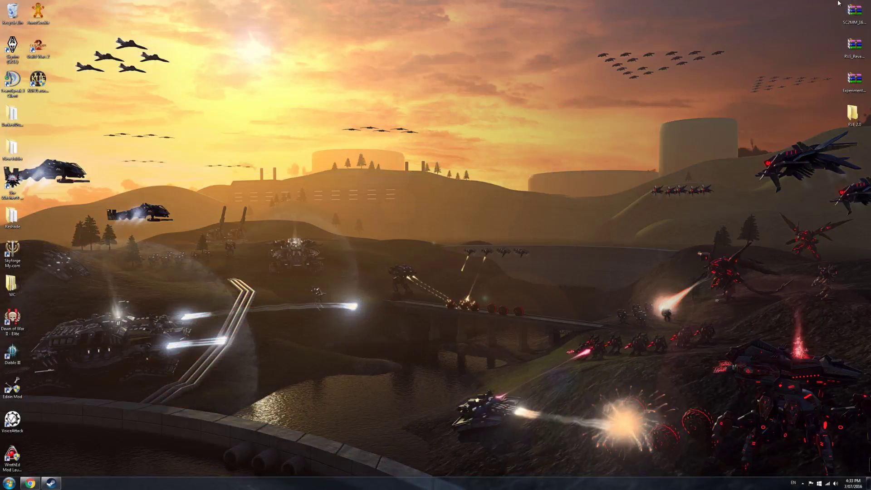
Step: Extract the SC2 Mod Manager files from SC2MM_16_02_23_002_RELEASE.zip into the RVE2.0 folder on the desktop, and close the archive
{"action": "double_click", "coordinate": [850, 23]}
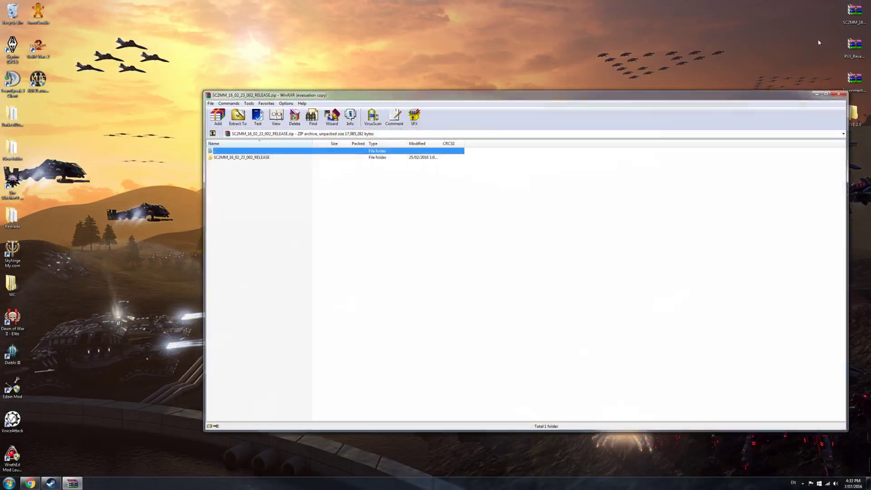
{"action": "left_click", "coordinate": [281, 157]}
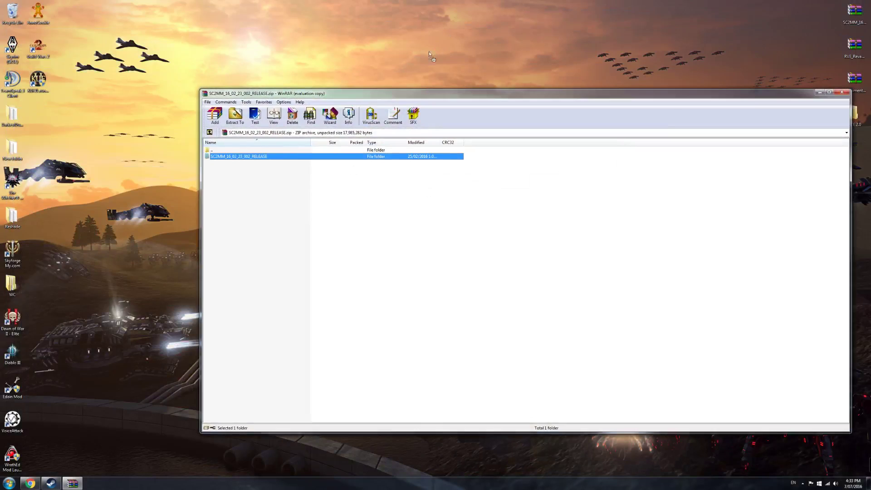
{"action": "double_click", "coordinate": [292, 158]}
{"action": "left_click_drag", "start_coordinate": [261, 203], "coordinate": [241, 165]}
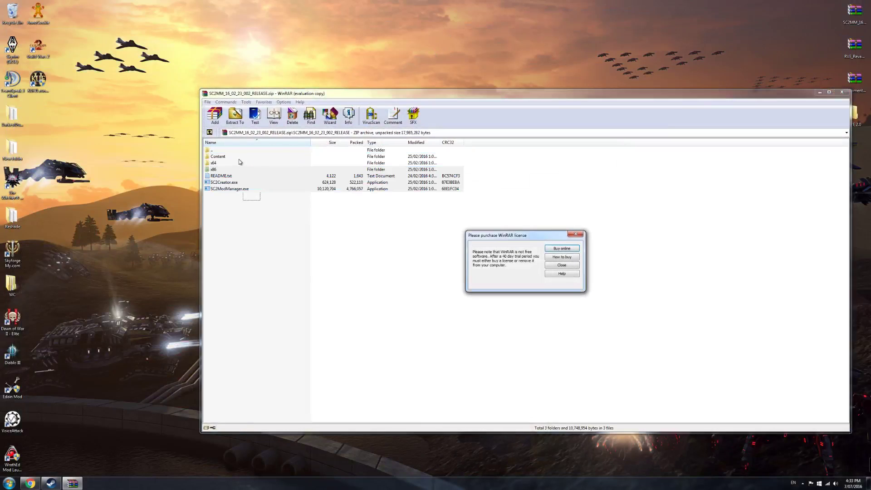
{"action": "left_click", "coordinate": [559, 272]}
{"action": "left_click_drag", "start_coordinate": [464, 98], "coordinate": [345, 65]}
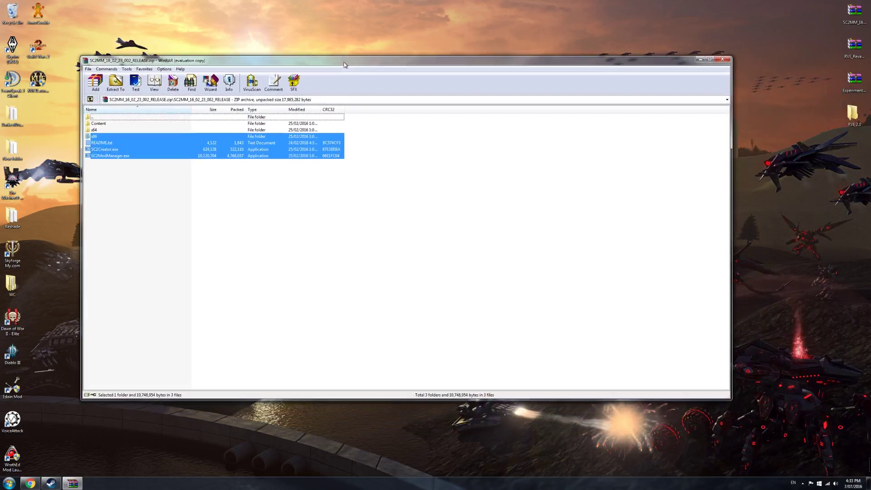
{"action": "left_click_drag", "start_coordinate": [186, 168], "coordinate": [863, 116]}
{"action": "left_click", "coordinate": [723, 59]}
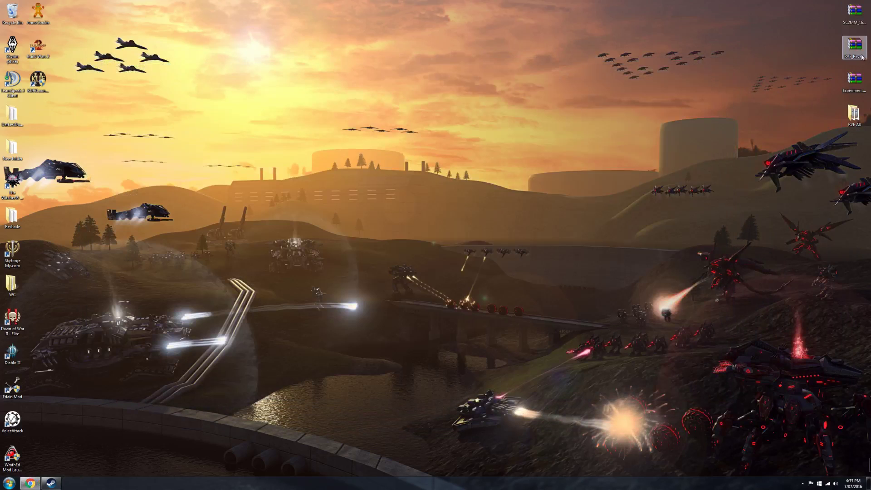
Step: Extract the Revamp Expansion Mod 2.0 B1.0 and Mod Support Minimod v7 files from their archive into the RVE 2.0 folder, and close the archive
{"action": "double_click", "coordinate": [855, 45]}
{"action": "left_click", "coordinate": [557, 137]}
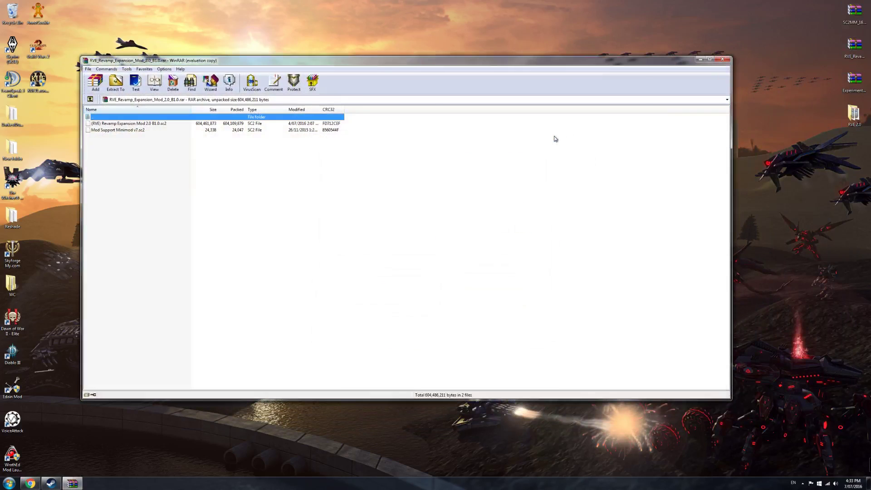
{"action": "mouse_move", "coordinate": [153, 143]}
{"action": "left_mouse_down"}
{"action": "mouse_move", "coordinate": [140, 127]}
{"action": "mouse_move", "coordinate": [817, 132]}
{"action": "mouse_move", "coordinate": [853, 116]}
{"action": "left_mouse_up"}
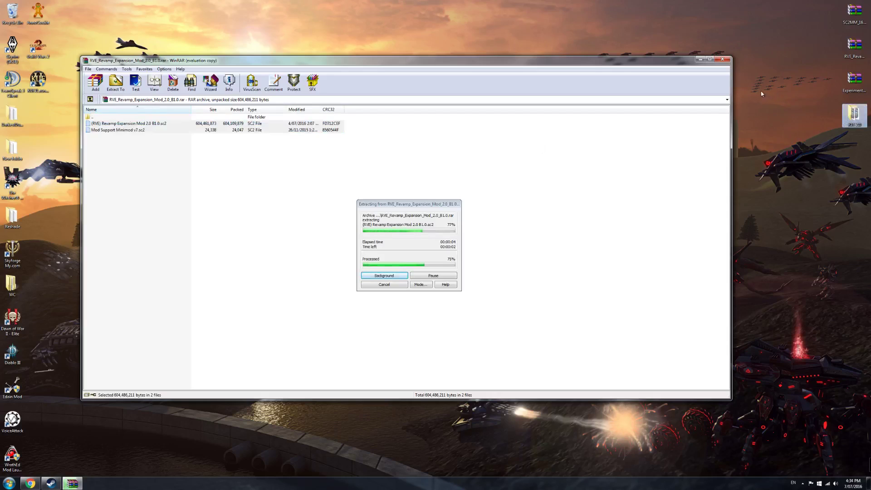
{"action": "left_click", "coordinate": [723, 59]}
Step: Extract Experimental Warp Pillars Mod Beta 2.1.sc2 from its archive into the RVE 2.0 desktop folder, and close the archive
{"action": "double_click", "coordinate": [855, 80]}
{"action": "left_click_drag", "start_coordinate": [205, 125], "coordinate": [853, 115]}
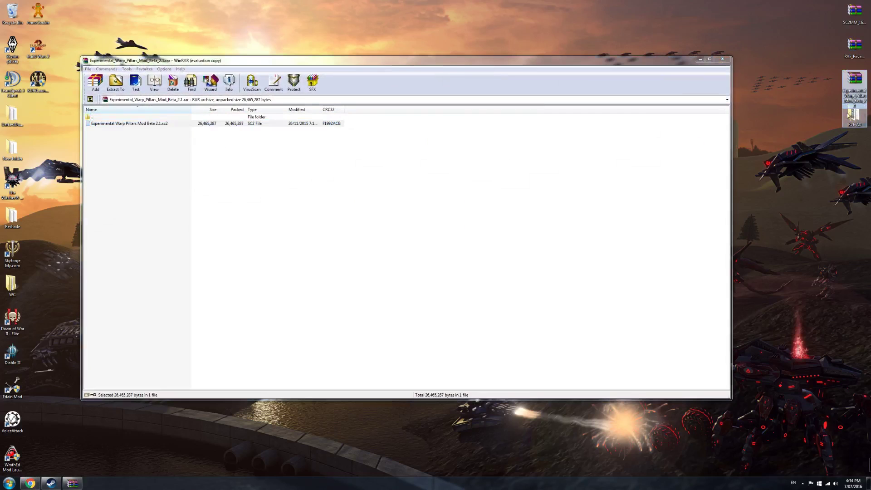
{"action": "left_click", "coordinate": [722, 59]}
Step: Open the RVE 2.0 folder and run the SC2ModManager application as administrator
{"action": "double_click", "coordinate": [854, 114]}
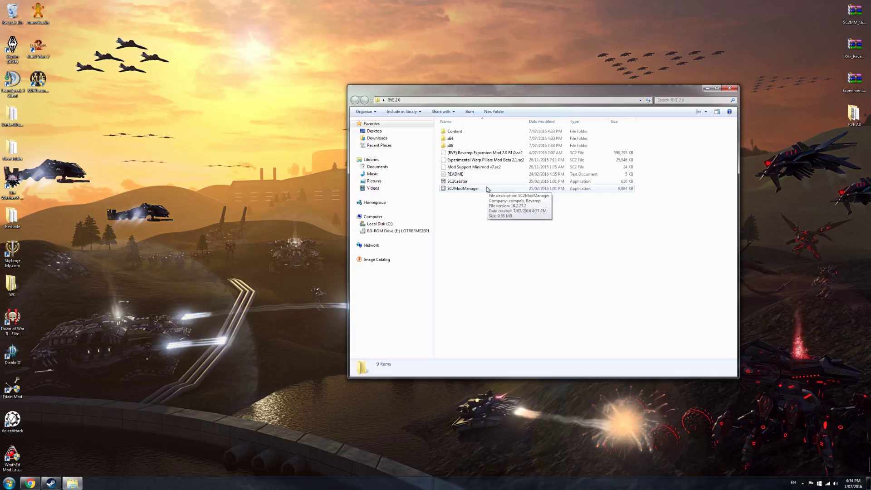
{"action": "double_click", "coordinate": [487, 188]}
{"action": "right_click", "coordinate": [486, 187]}
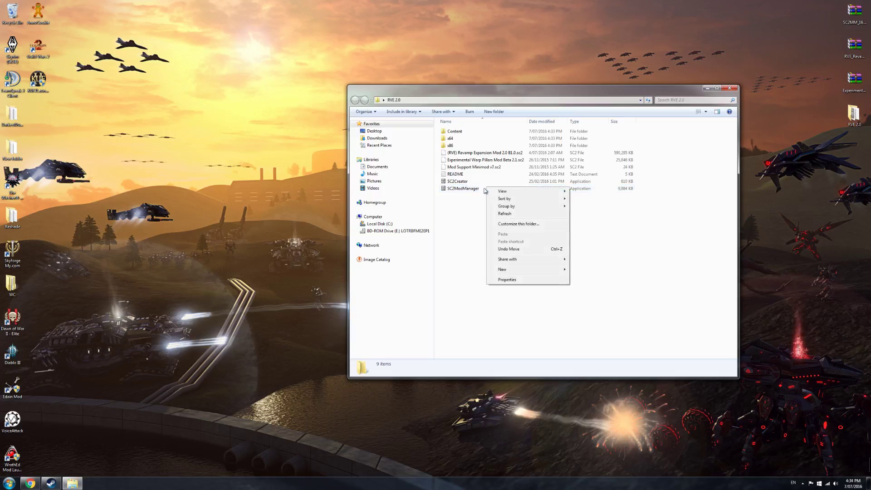
{"action": "left_click", "coordinate": [482, 190]}
{"action": "right_click", "coordinate": [480, 191]}
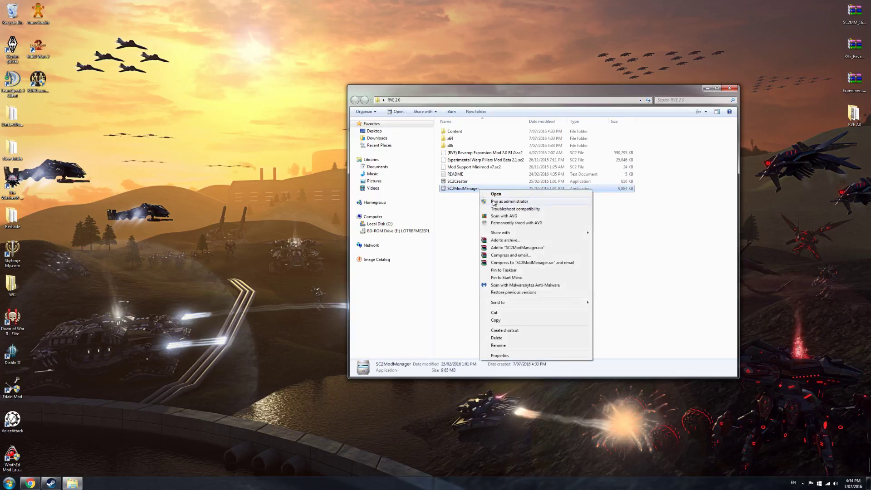
{"action": "left_click", "coordinate": [494, 202]}
{"action": "left_click", "coordinate": [573, 252]}
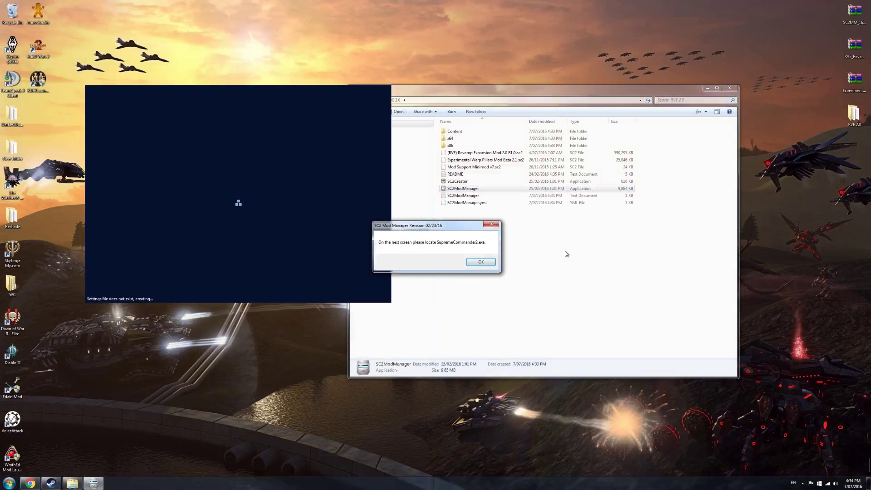
Step: Set the mod manager's game executable to SupremeCommander2 in C:\Program Files (x86)\Steam\steamapps\common\Supreme Commander 2\bin
{"action": "left_click", "coordinate": [487, 262]}
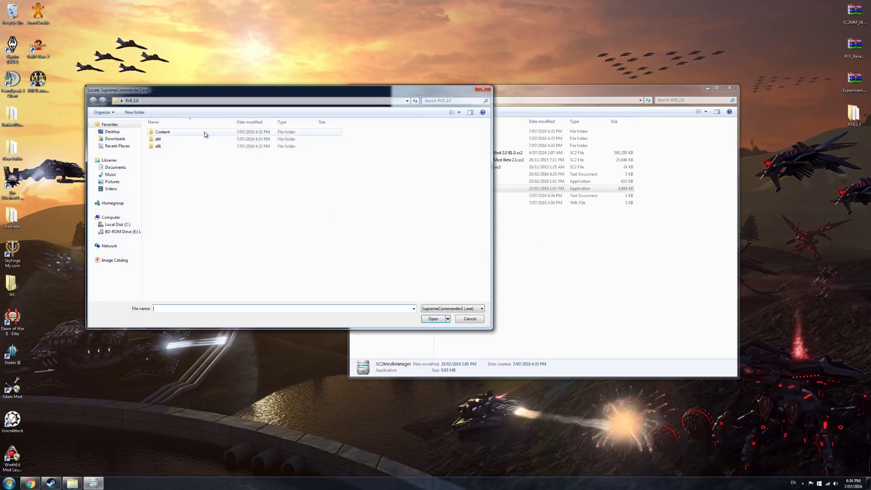
{"action": "left_click", "coordinate": [117, 224]}
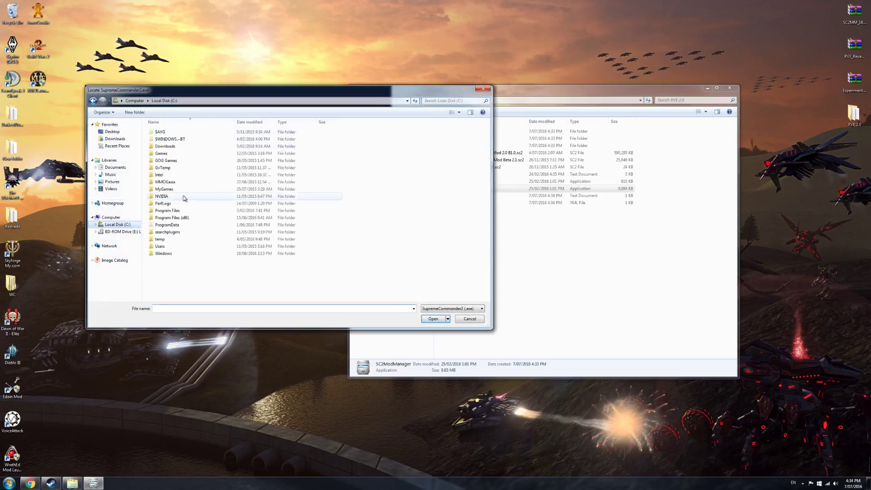
{"action": "left_click", "coordinate": [186, 220]}
{"action": "double_click", "coordinate": [185, 219]}
{"action": "double_click", "coordinate": [175, 193]}
{"action": "double_click", "coordinate": [164, 268]}
{"action": "double_click", "coordinate": [162, 132]}
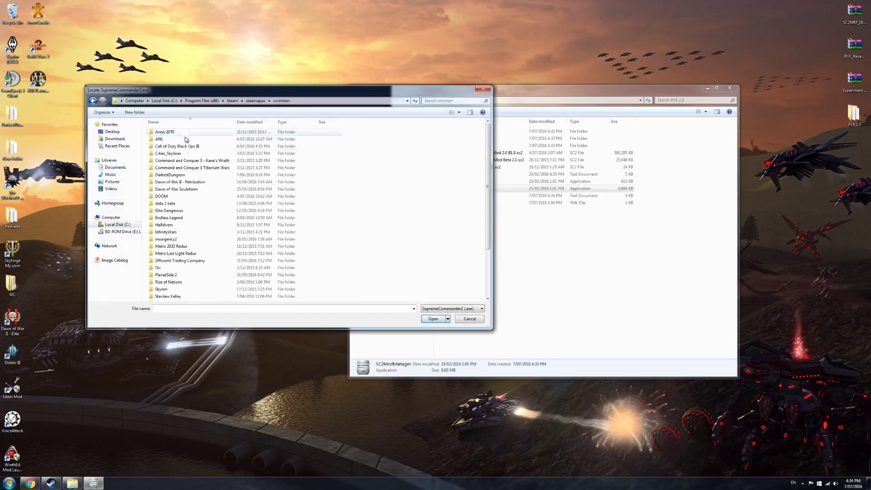
{"action": "scroll", "coordinate": [199, 263], "scroll_direction": "down", "scroll_amount": 2}
{"action": "double_click", "coordinate": [190, 275]}
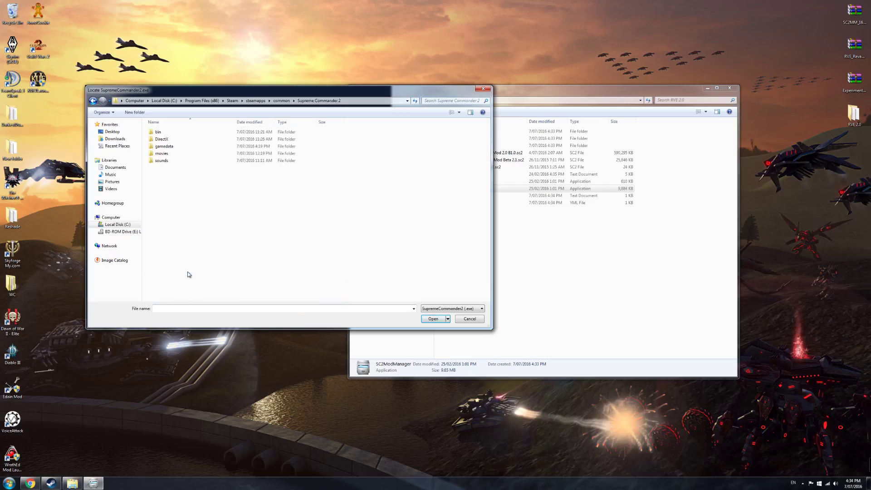
{"action": "double_click", "coordinate": [182, 132]}
{"action": "left_click", "coordinate": [181, 134]}
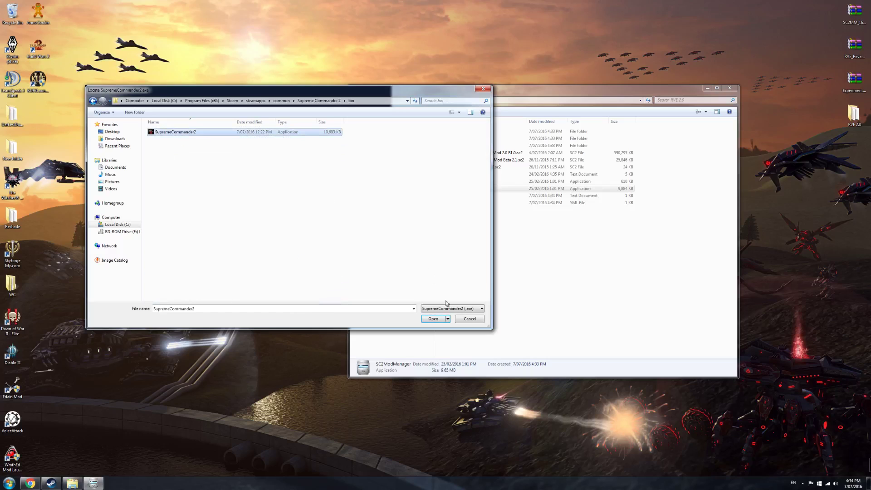
{"action": "left_click", "coordinate": [439, 319]}
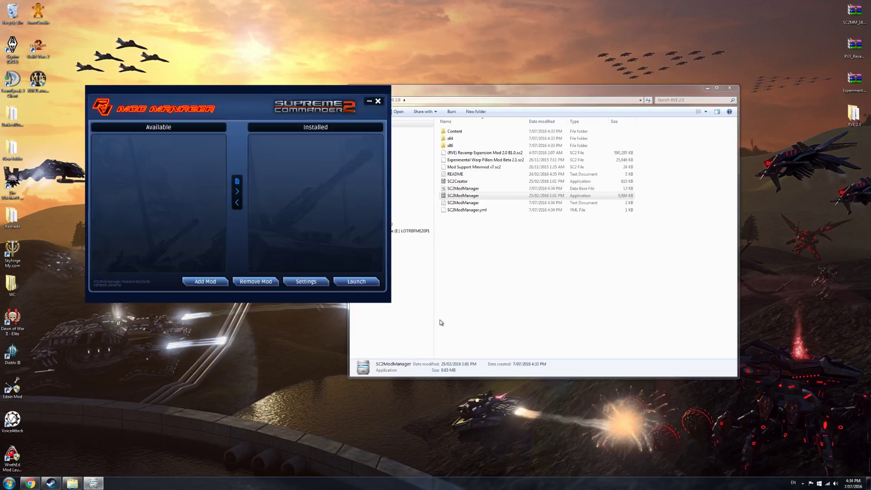
Step: Add Mod Support Minimod v7.sc2 from the RVE 2.0 desktop folder to the available mods
{"action": "left_click", "coordinate": [213, 282]}
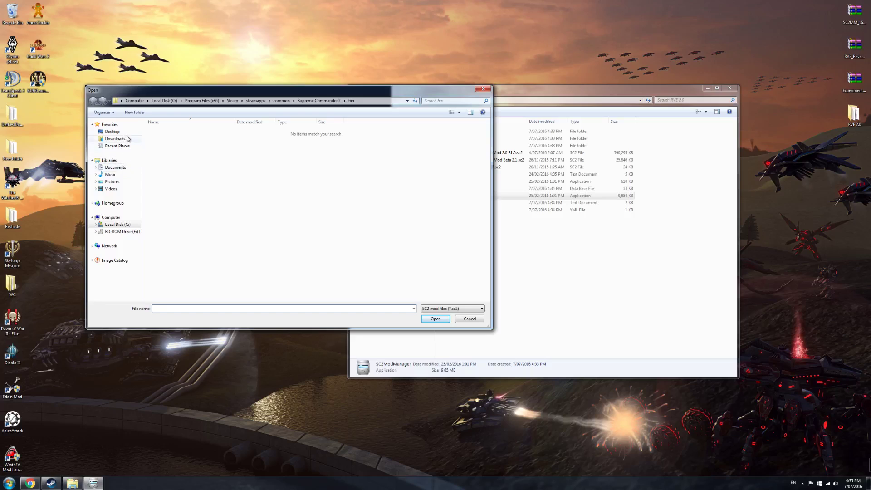
{"action": "left_click", "coordinate": [113, 132]}
{"action": "left_click", "coordinate": [180, 185]}
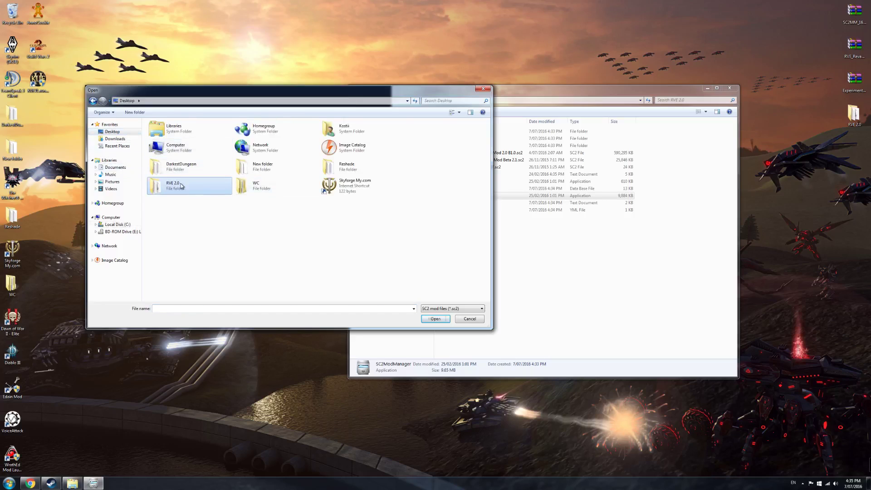
{"action": "double_click", "coordinate": [181, 185]}
{"action": "double_click", "coordinate": [180, 169]}
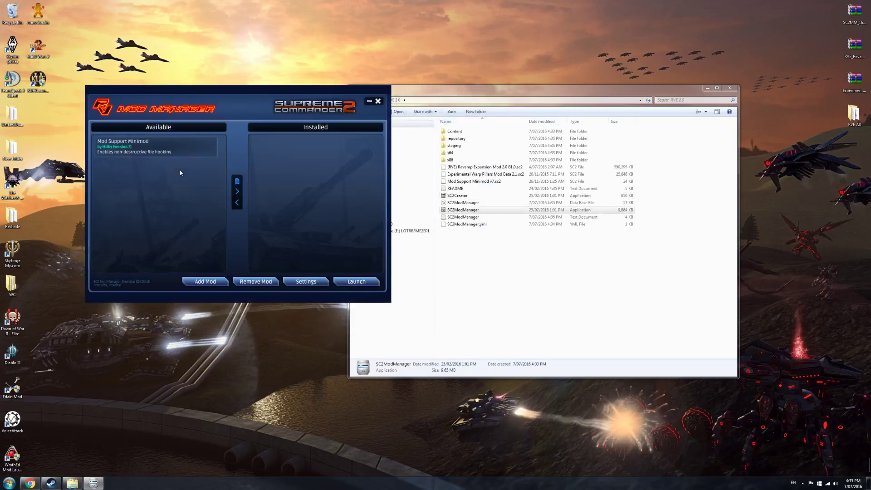
{"action": "left_click", "coordinate": [144, 153]}
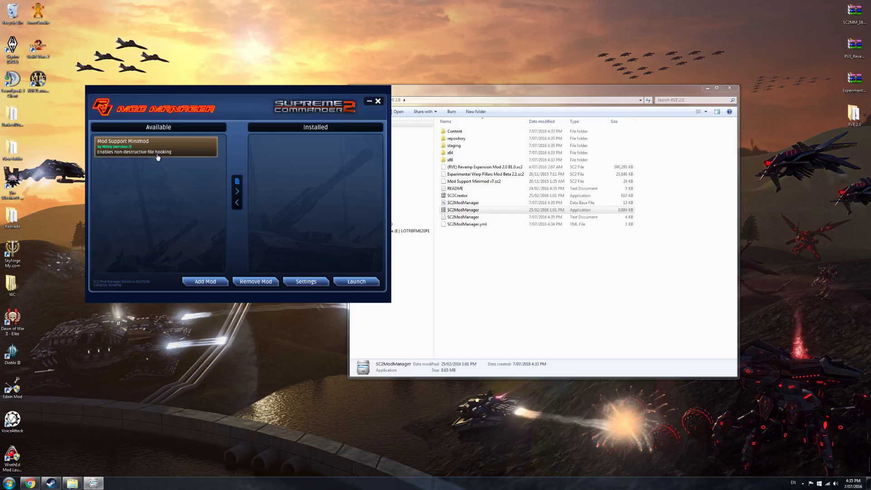
Step: Add (RVE) Revamp Expansion Mod 2.0 B1.0.sc2 and Experimental Warp Pillars Mod Beta 2.1.sc2 to the available mods
{"action": "left_click", "coordinate": [205, 281]}
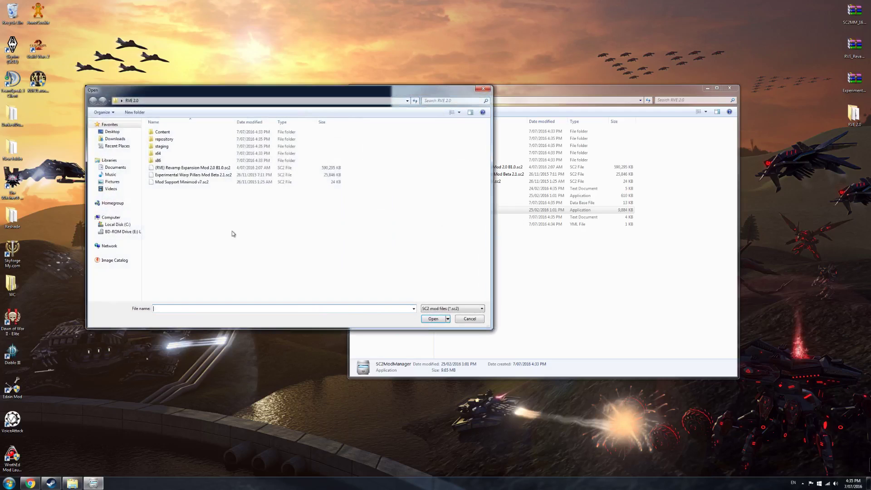
{"action": "double_click", "coordinate": [211, 167]}
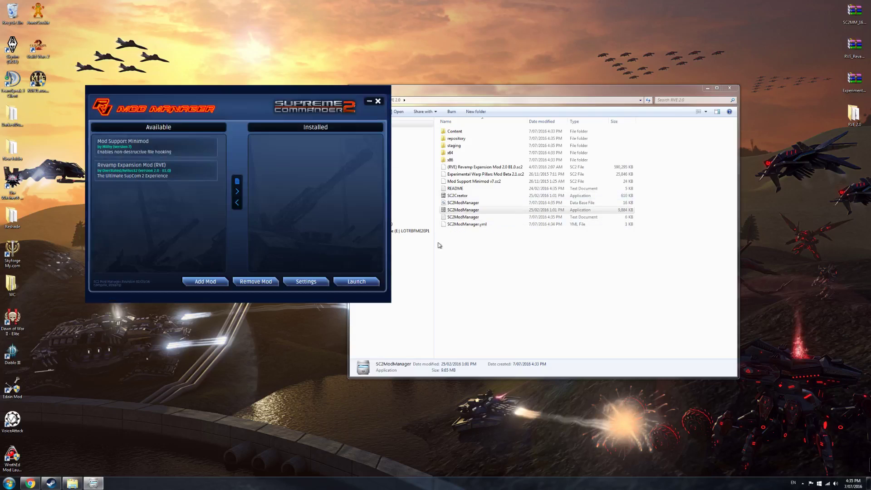
{"action": "left_click", "coordinate": [202, 280]}
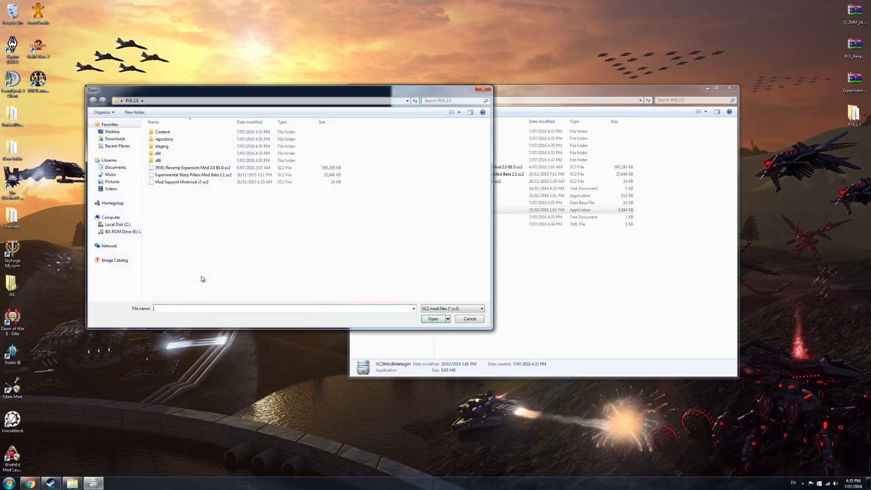
{"action": "double_click", "coordinate": [189, 175]}
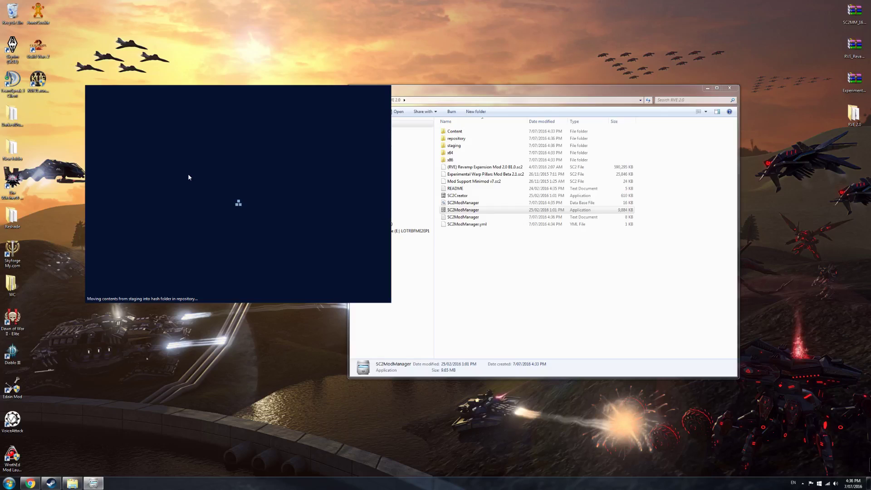
Step: Install Mod Support Minimod, Revamp Expansion Mod and its Experimental Warp Pillars add-on in that order, and close the RVE 2.0 folder window
{"action": "left_click", "coordinate": [179, 150]}
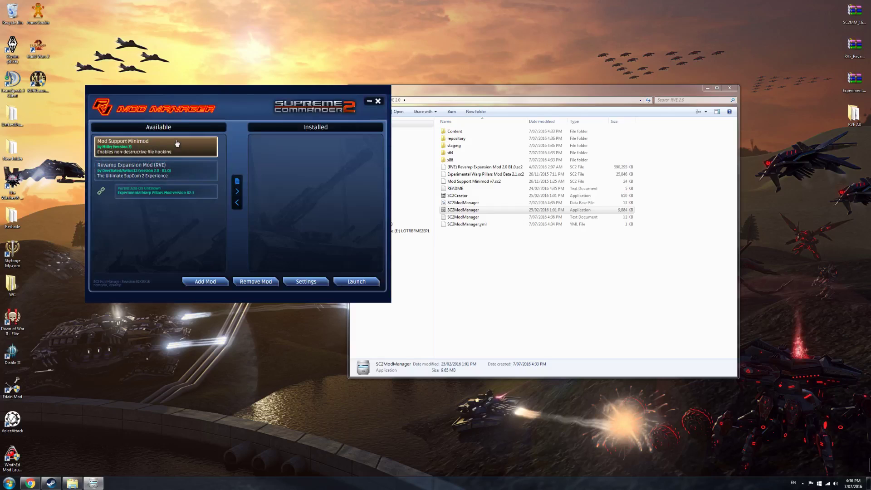
{"action": "left_click", "coordinate": [238, 194]}
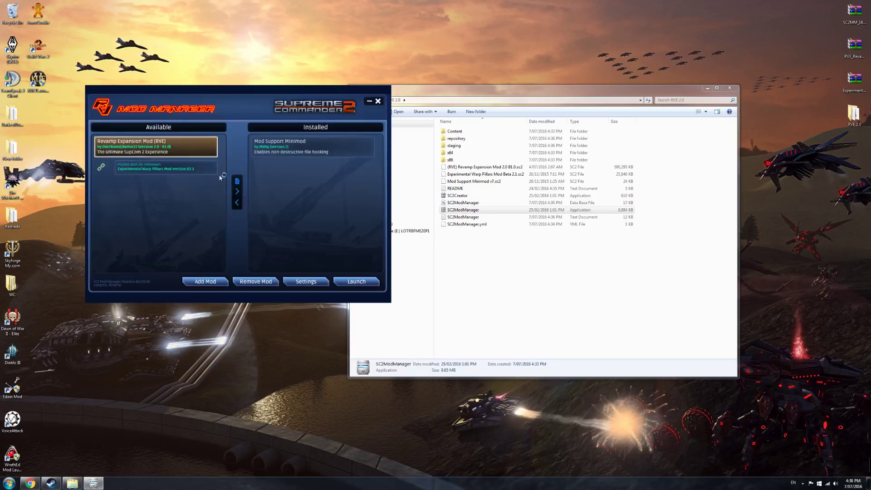
{"action": "left_click", "coordinate": [237, 198]}
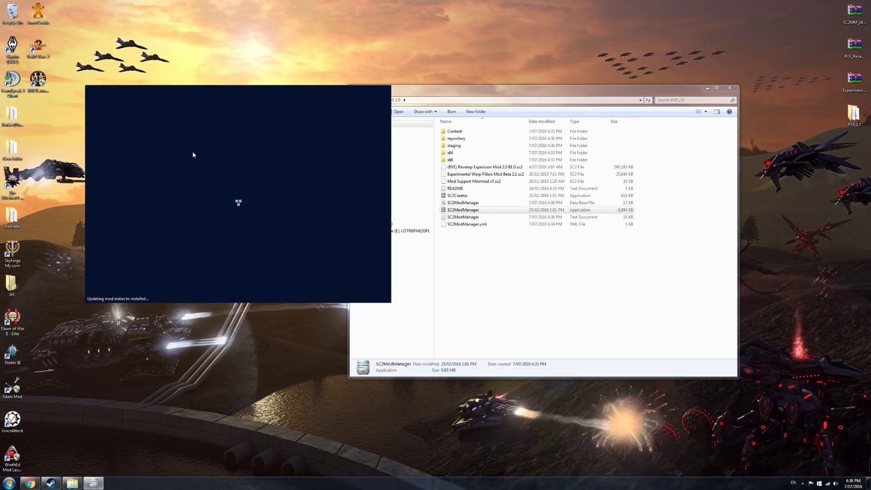
{"action": "left_click", "coordinate": [235, 194]}
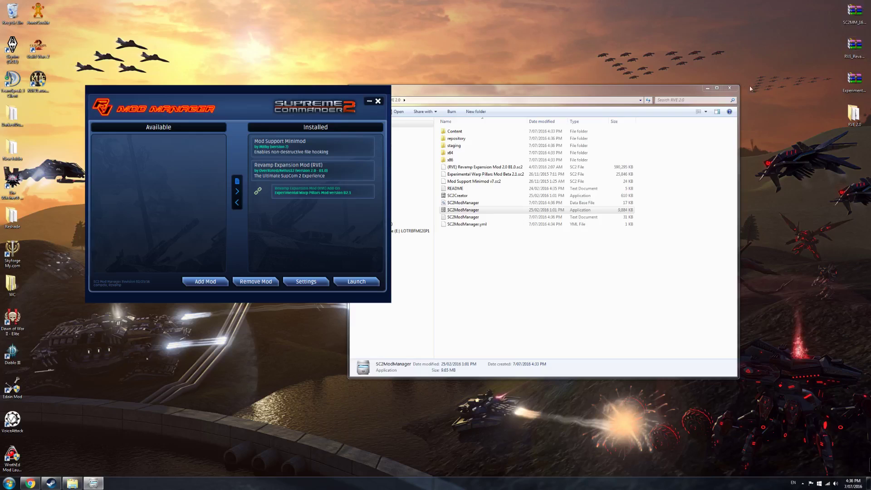
{"action": "left_click", "coordinate": [729, 89]}
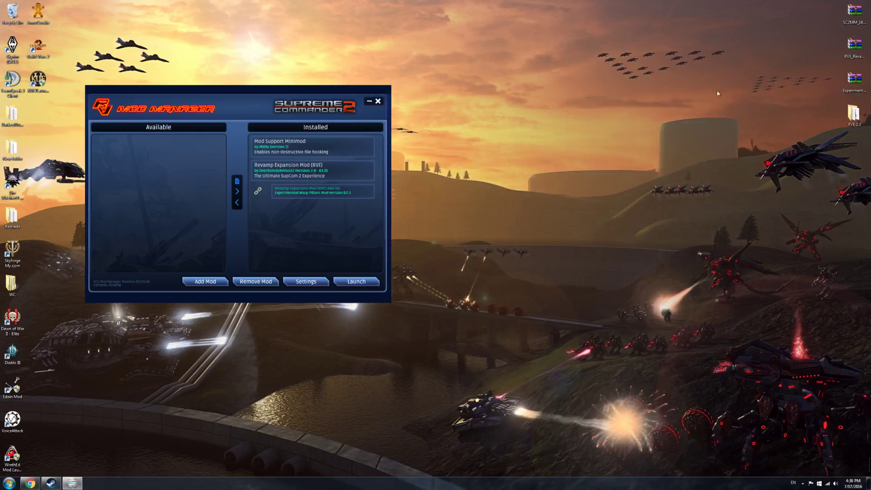
Step: Review the mod manager's game hash, unit cap and LUA editor options without changing them
{"action": "left_click", "coordinate": [310, 282]}
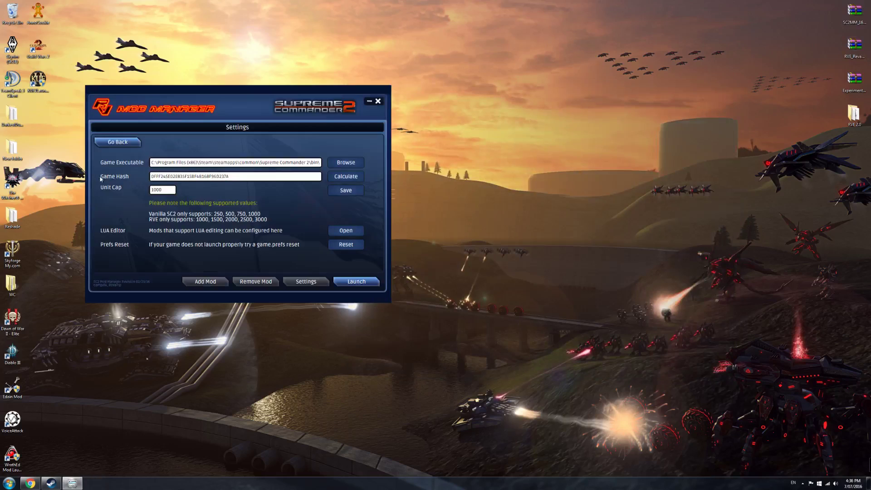
{"action": "left_click_drag", "start_coordinate": [152, 176], "coordinate": [229, 176]}
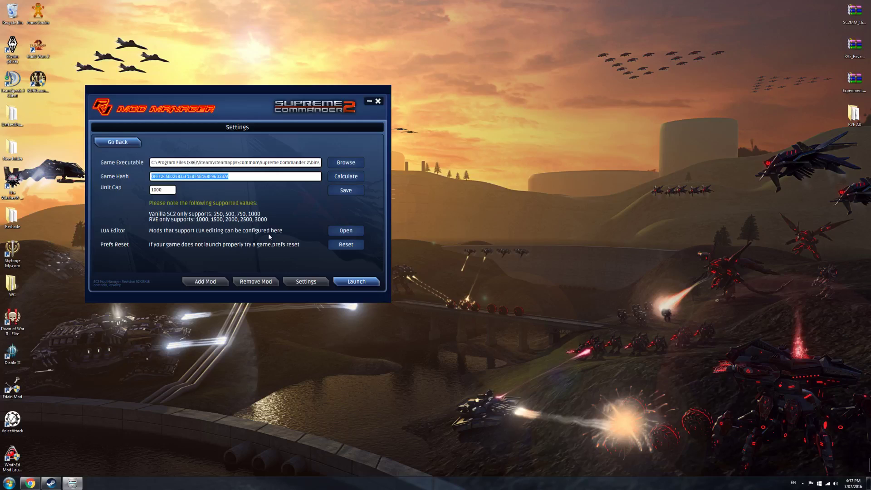
{"action": "left_click", "coordinate": [336, 231]}
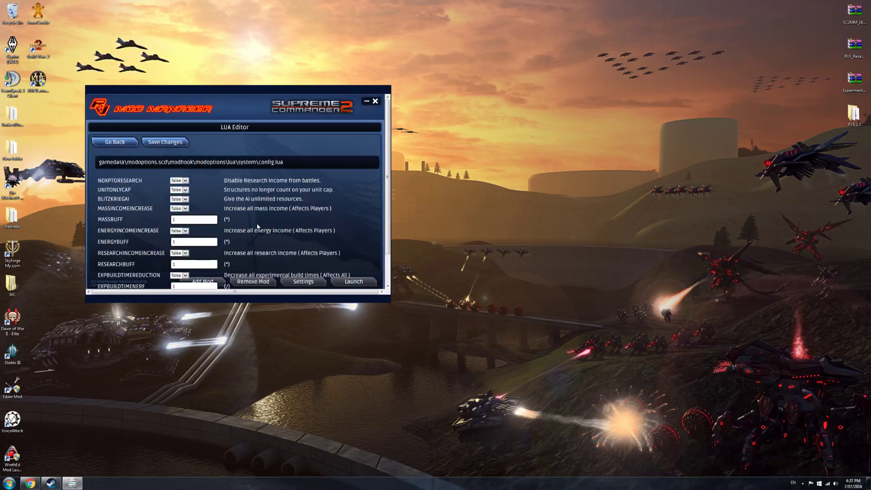
{"action": "scroll", "coordinate": [251, 185], "scroll_direction": "down", "scroll_amount": 2}
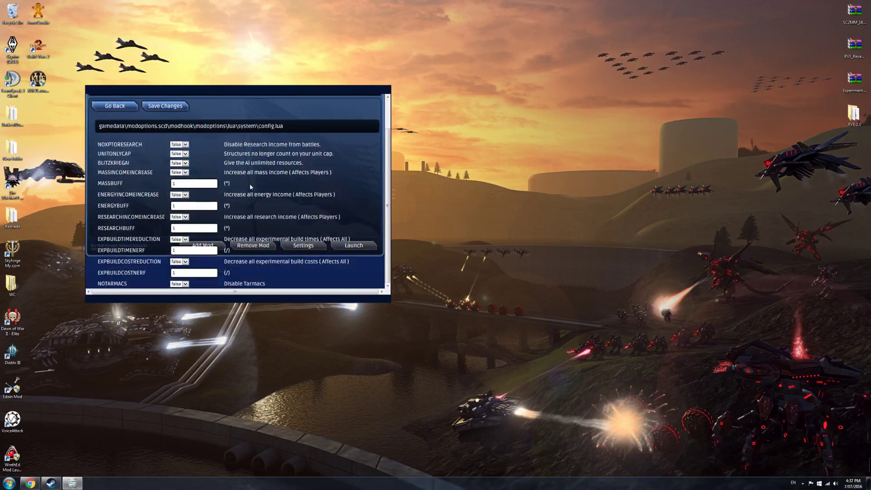
{"action": "scroll", "coordinate": [249, 186], "scroll_direction": "up", "scroll_amount": 2}
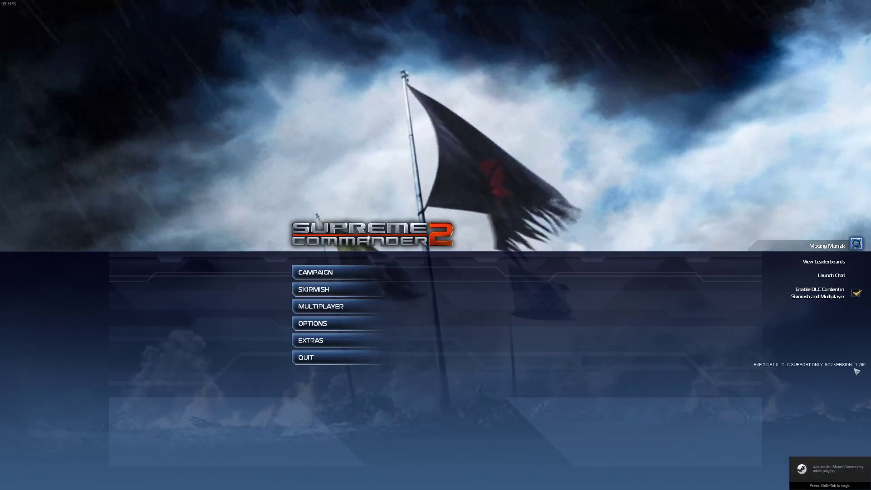
Step: View the skirmish game setup in modded Supreme Commander 2, quit the game, and return to the mod manager's mod list
{"action": "left_click", "coordinate": [395, 293]}
{"action": "left_click", "coordinate": [453, 289]}
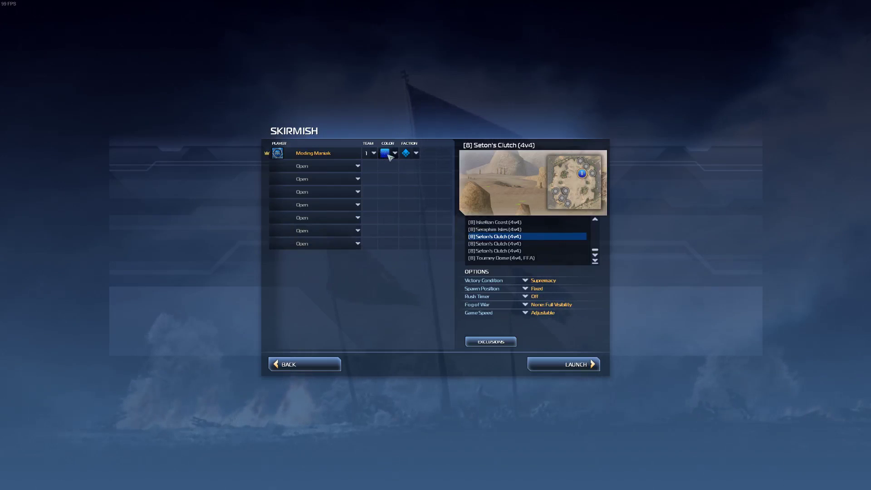
{"action": "left_click", "coordinate": [325, 365]}
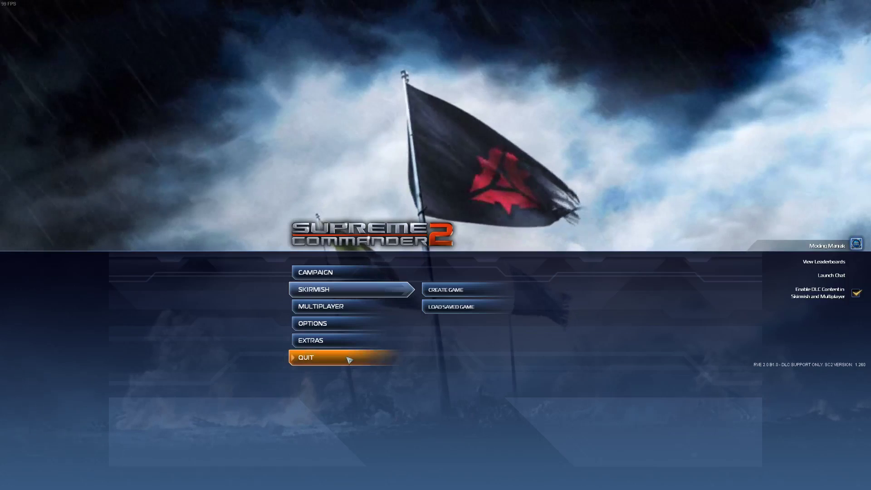
{"action": "left_click", "coordinate": [346, 362]}
{"action": "left_click", "coordinate": [405, 266]}
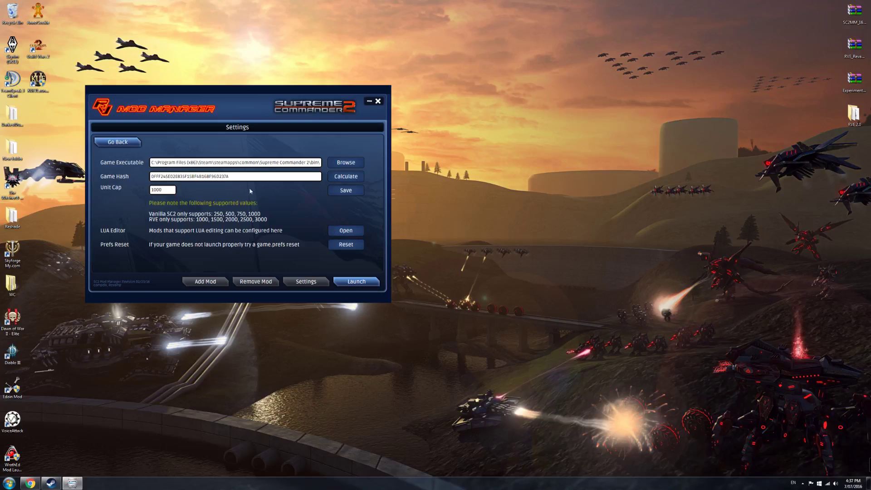
{"action": "left_click", "coordinate": [117, 142]}
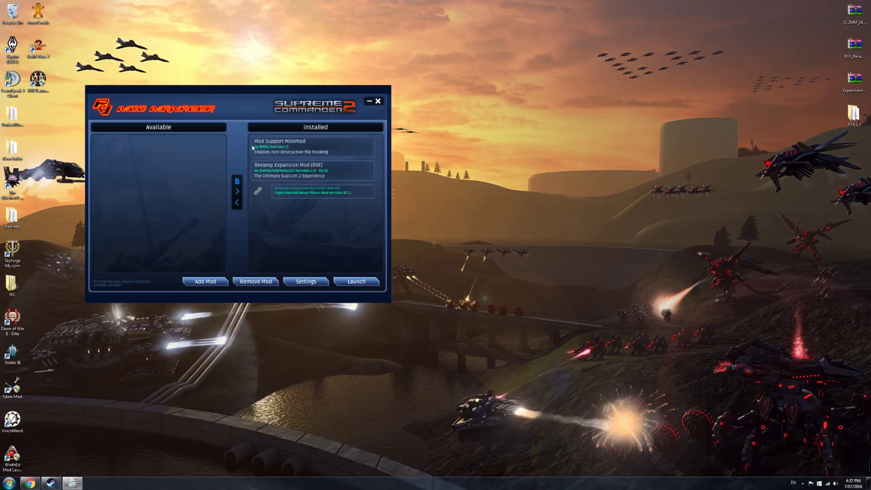
Step: Uninstall the Experimental Warp Pillars add-on, Revamp Expansion Mod and Mod Support Minimod, moving all three back to the available mods
{"action": "left_click", "coordinate": [313, 191]}
{"action": "left_click", "coordinate": [237, 202]}
{"action": "left_click", "coordinate": [236, 203]}
{"action": "left_click", "coordinate": [313, 146]}
{"action": "left_click", "coordinate": [237, 202]}
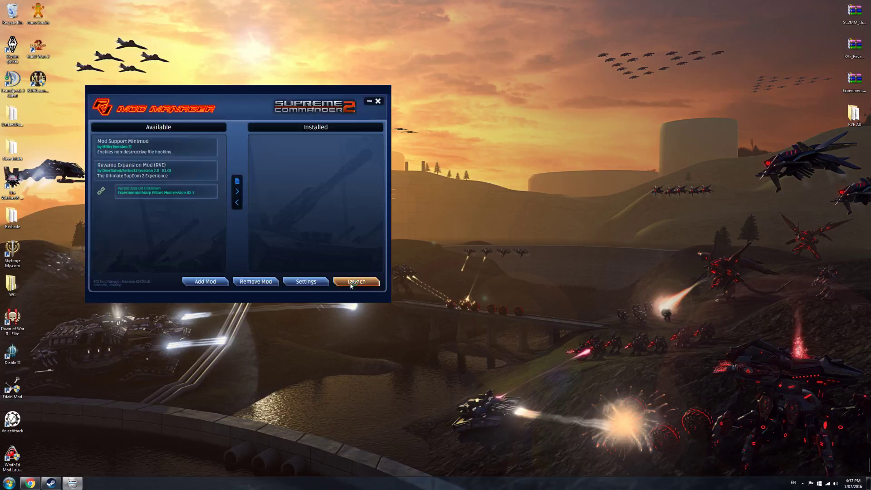
Step: Launch Supreme Commander 2 without mods, view the player colour choices in a new skirmish setup, and return to the main menu
{"action": "left_click", "coordinate": [350, 282]}
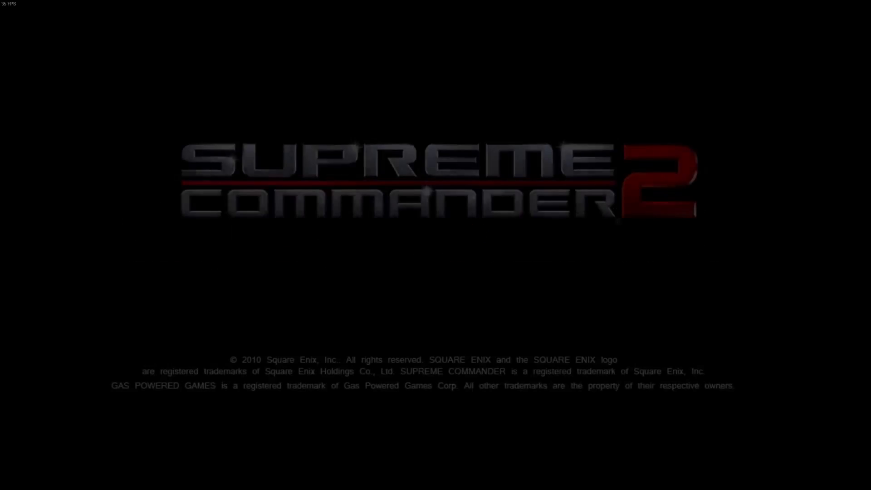
{"action": "left_click", "coordinate": [357, 286]}
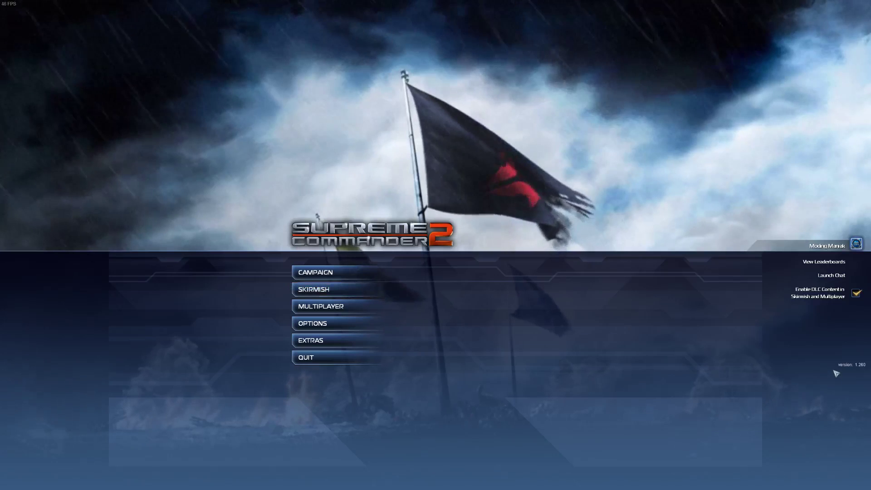
{"action": "left_click", "coordinate": [387, 289]}
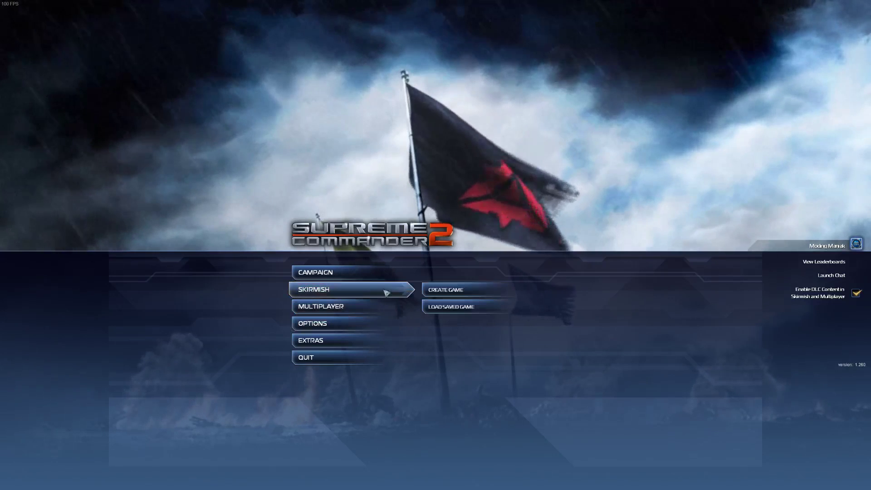
{"action": "left_click", "coordinate": [447, 288]}
{"action": "left_click", "coordinate": [392, 153]}
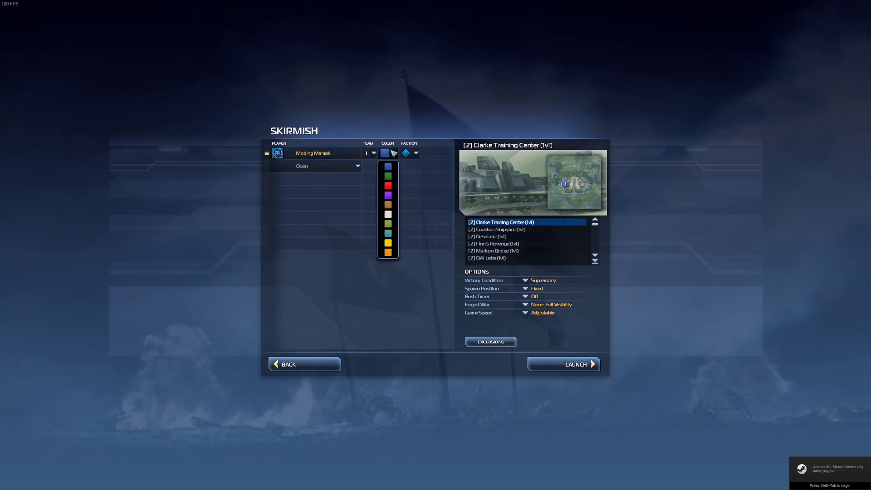
{"action": "left_click", "coordinate": [392, 152]}
{"action": "left_click", "coordinate": [292, 363]}
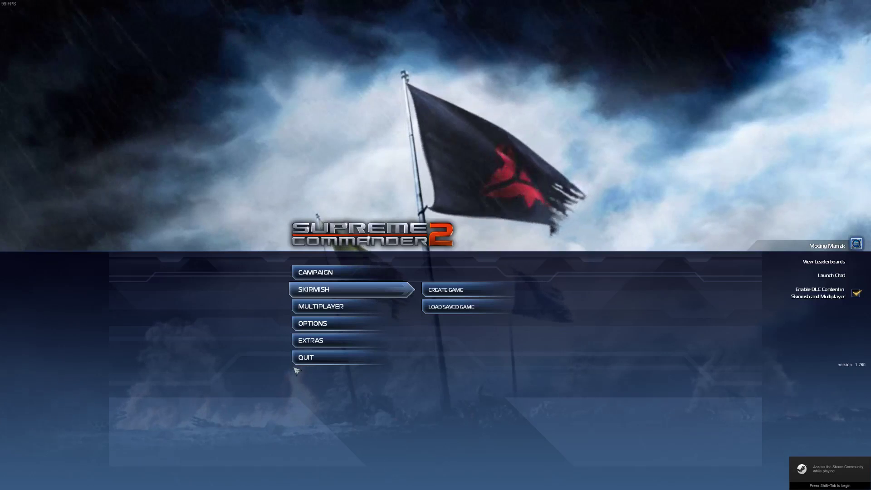